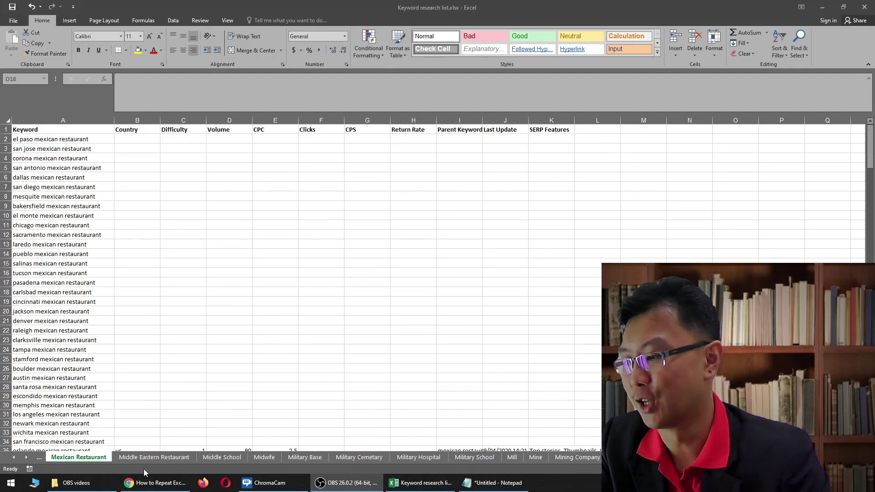
Step: Look through the workbook's sheet names around the Mexican Restaurant sheet
left_click(10, 460)
left_click(12, 459)
left_click(25, 458)
left_click(26, 458)
left_click(25, 457)
left_click(13, 458)
left_click(13, 458)
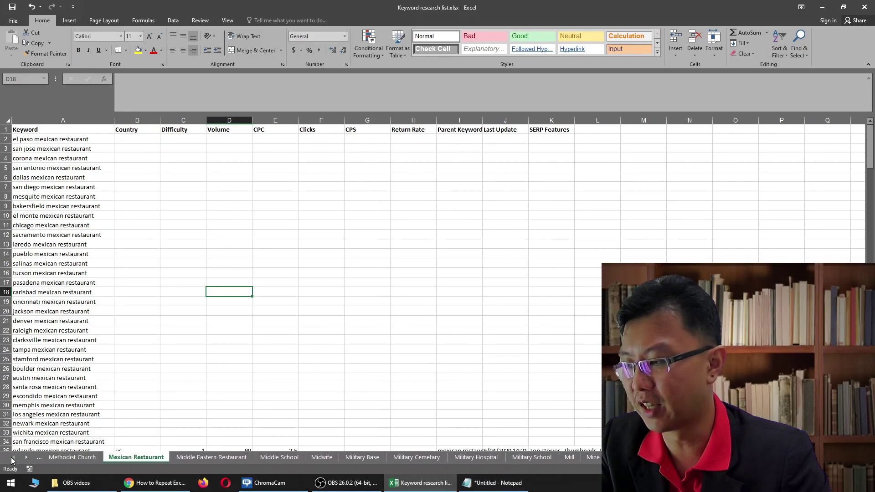
left_click(26, 458)
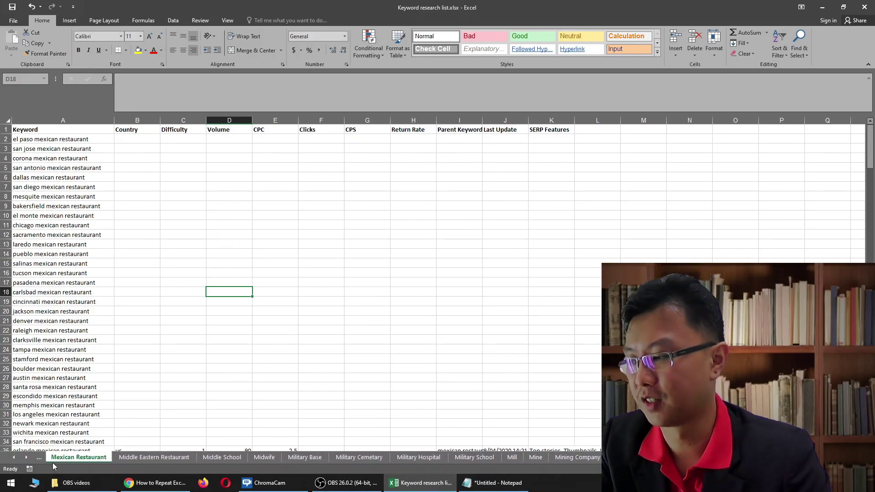
right_click(26, 458)
left_click(110, 461)
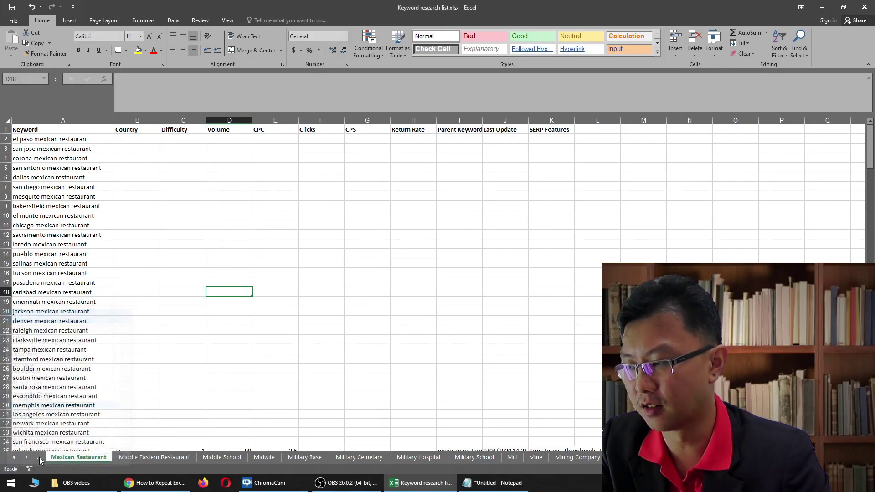
Step: Browse the full list of sheets and activate the 000000 sheet
right_click(15, 458)
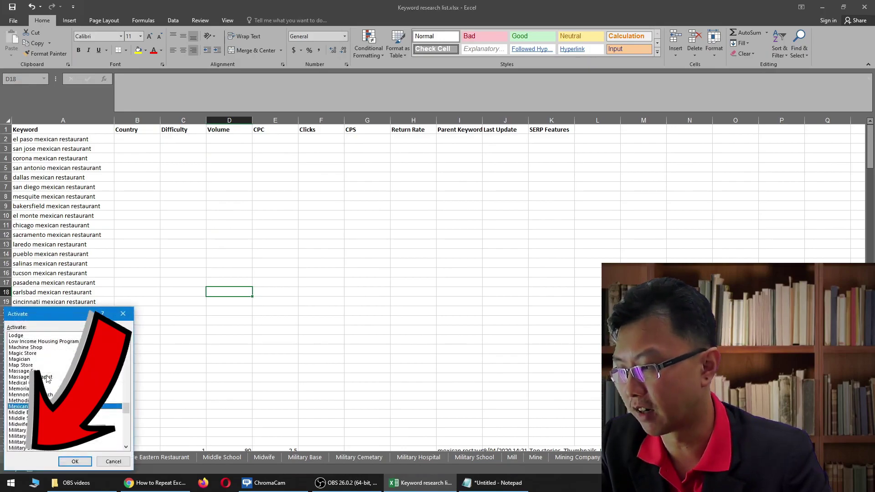
left_click_drag(127, 406, 132, 441)
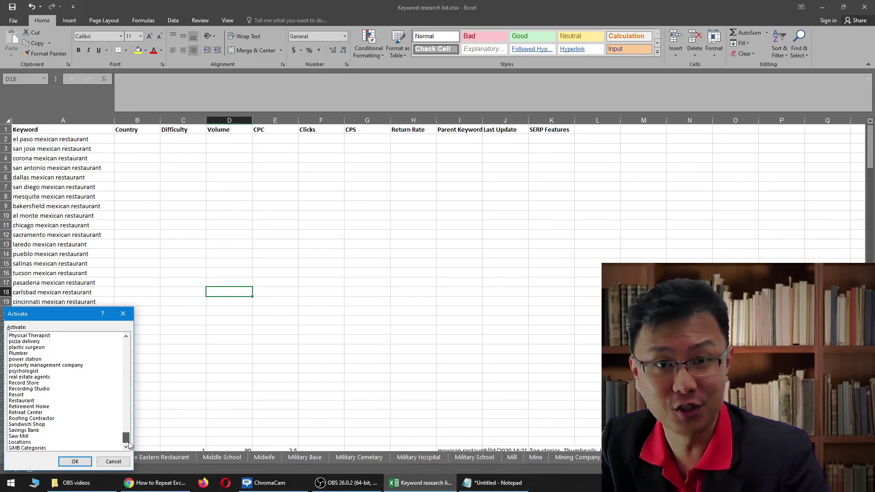
left_click_drag(127, 437, 116, 341)
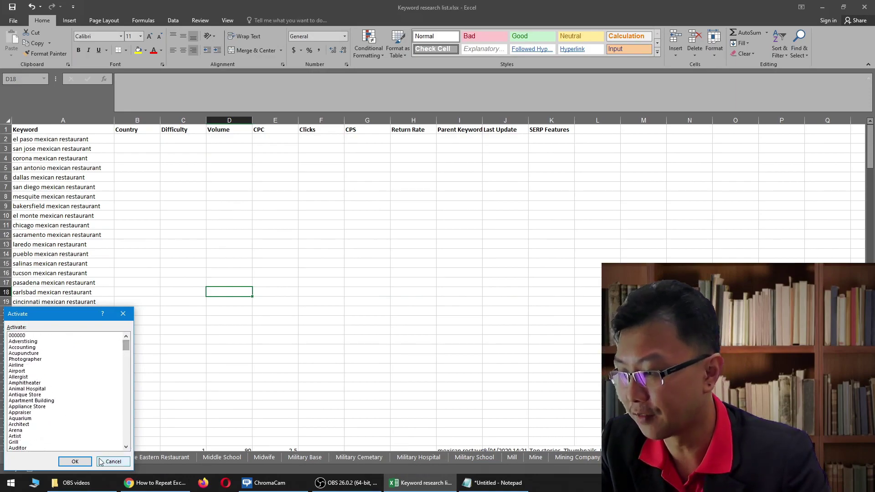
left_click(74, 336)
left_click(76, 462)
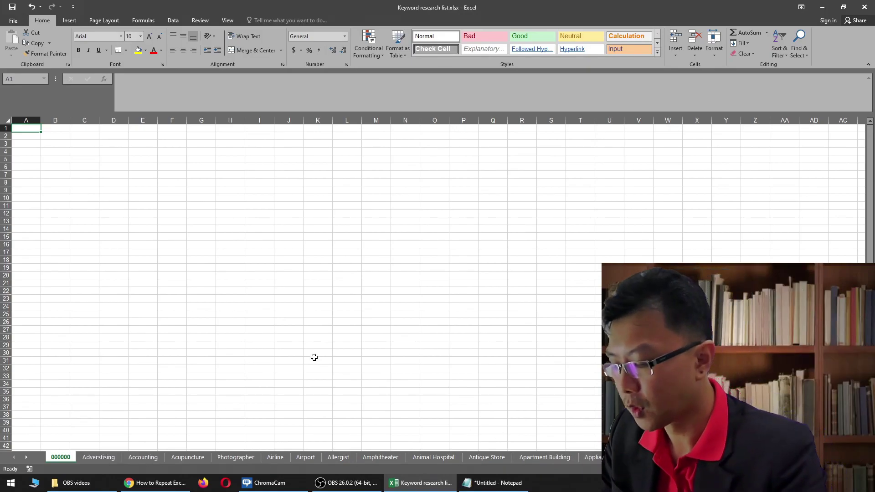
Step: Enter 1 in cell A1 of the 000000 sheet
type("1")
key("Return")
key("Up")
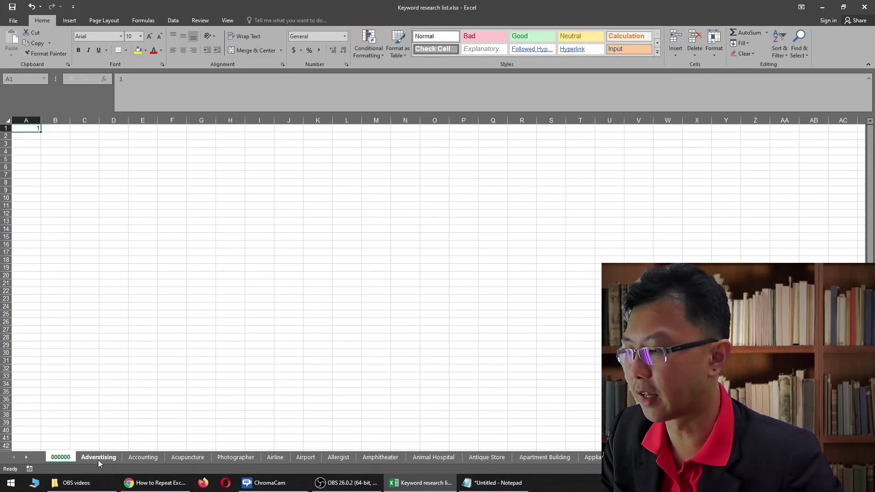
left_click(35, 136)
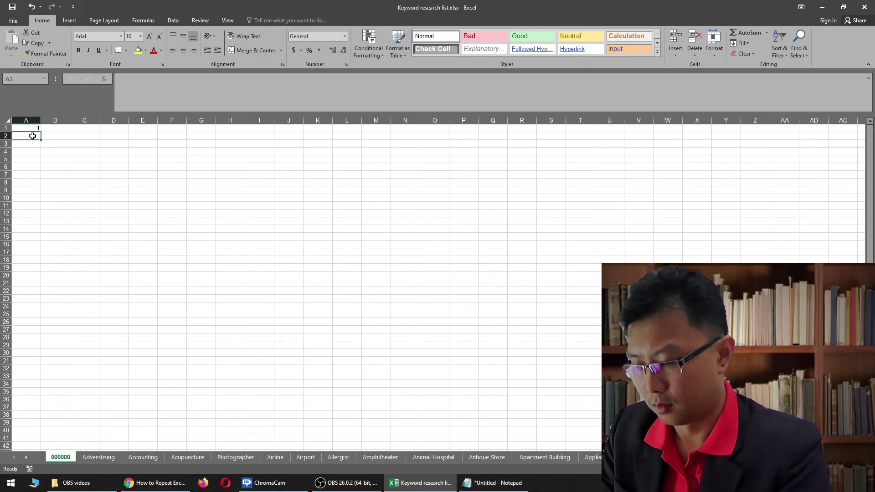
type("=")
key("Up")
key("Escape")
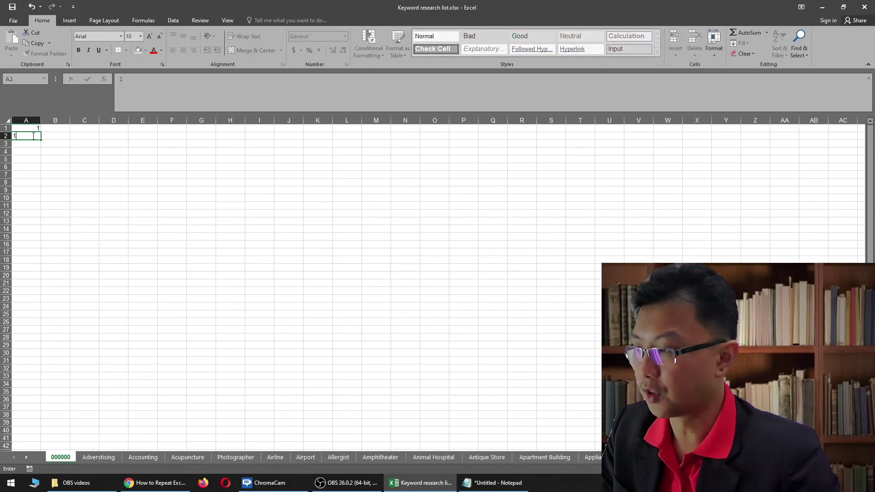
Step: Fill column A from A1 down to A41 as an incrementing series
left_click(32, 129)
left_click_drag(42, 131, 46, 429)
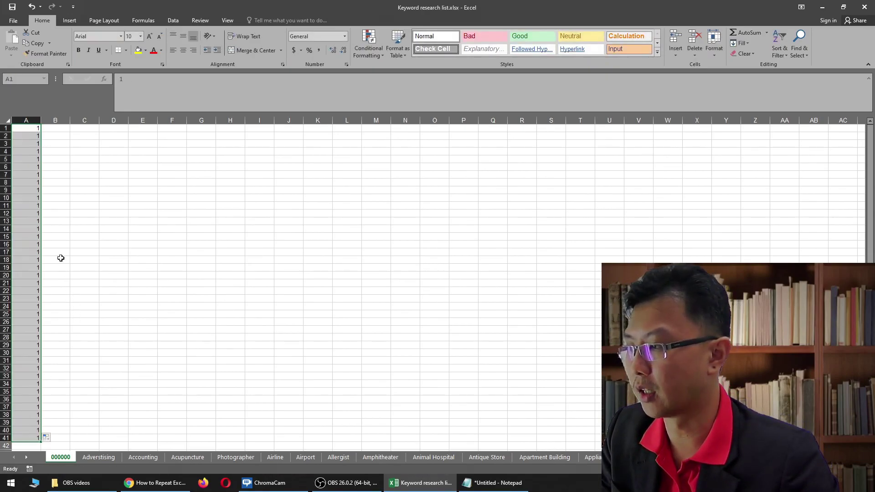
left_click(46, 437)
left_click(58, 394)
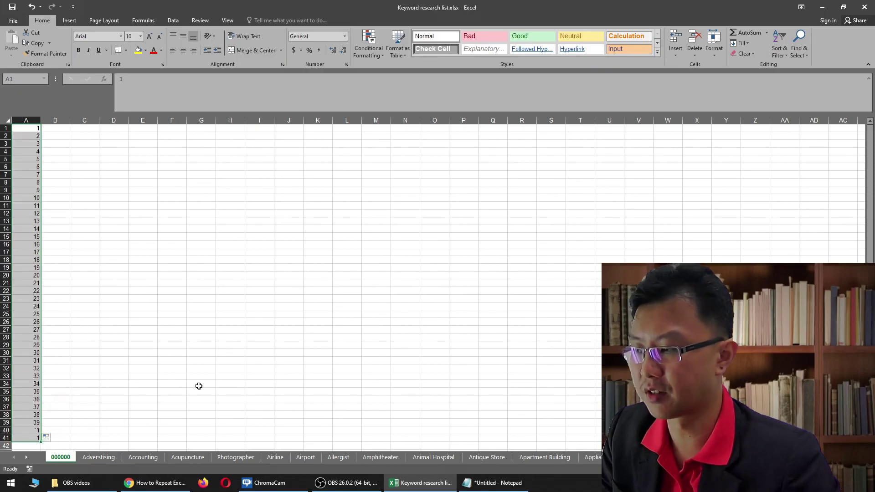
Step: Extend the number series in column A from A41 down to row 225 using Fill Series
scroll(114, 360, "down", 2)
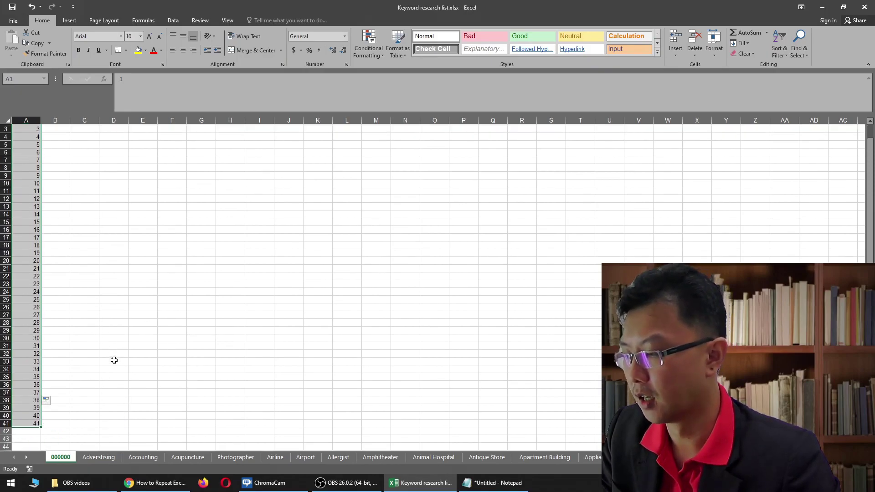
left_click(73, 367)
left_click(31, 393)
left_click_drag(40, 396, 22, 349)
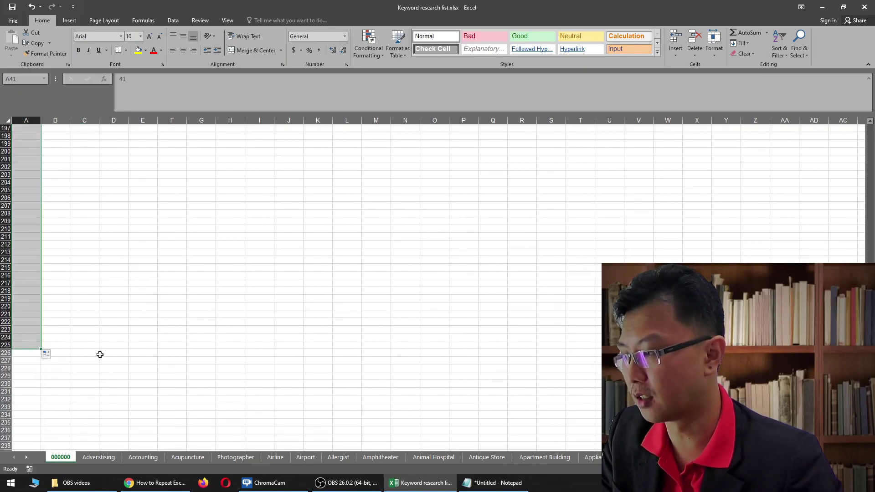
left_click(46, 355)
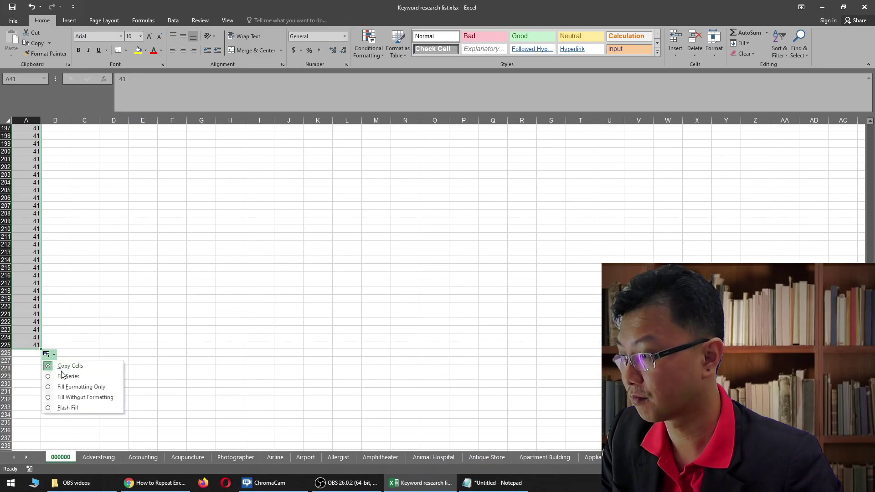
left_click(60, 377)
scroll(310, 371, "down", 20)
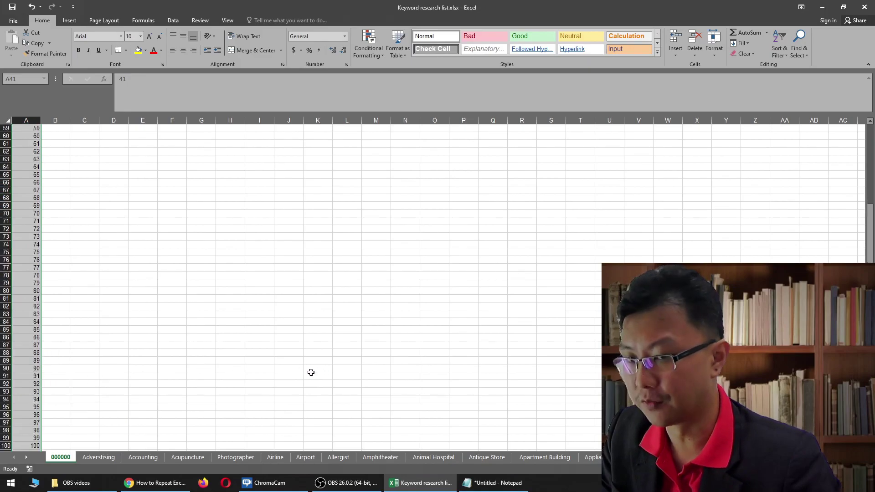
scroll(50, 388, "down", 6)
left_click(91, 377)
scroll(90, 381, "down", 10)
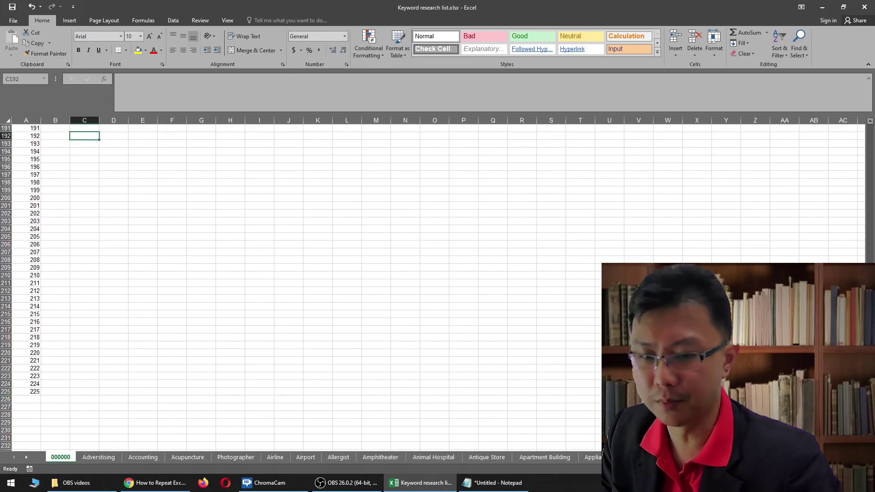
left_click_drag(870, 415, 870, 152)
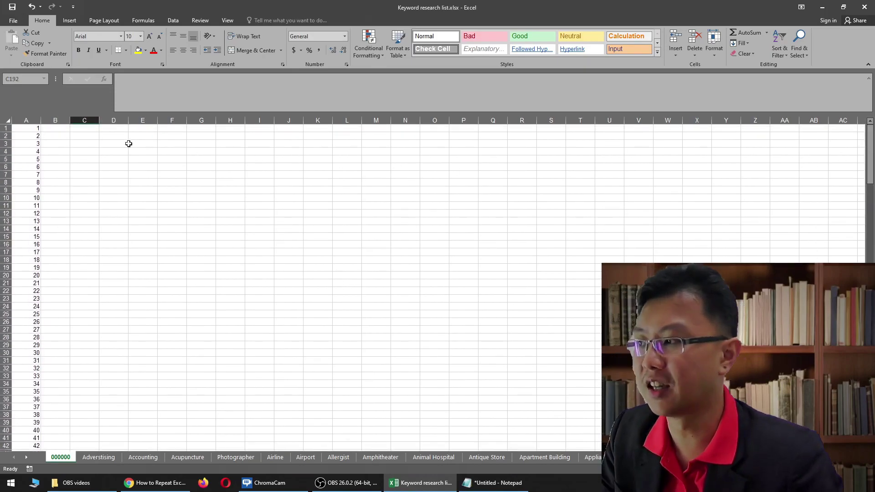
Step: Copy the name of the Adverstising sheet into cell B1 of the 000000 sheet
left_click(56, 131)
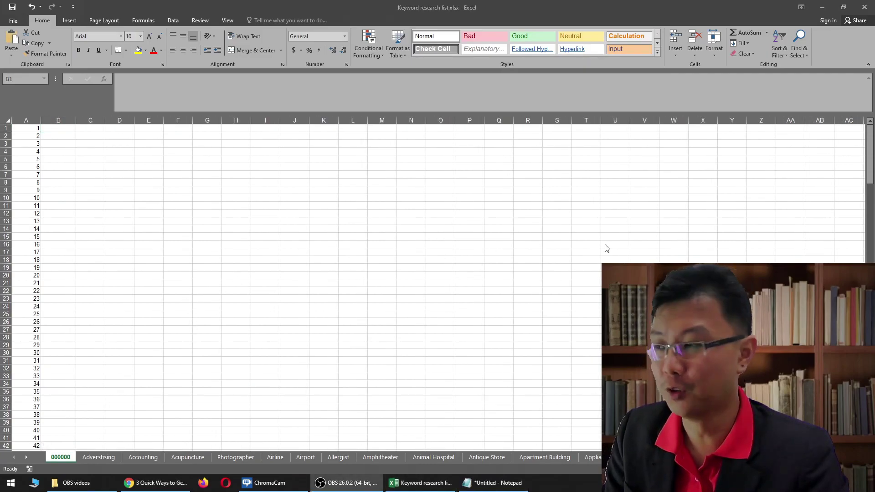
left_click(59, 131)
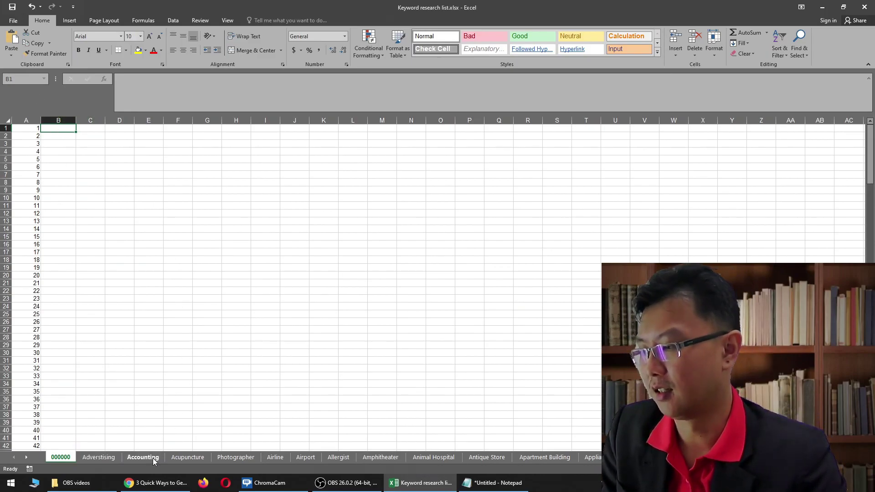
left_click(111, 458)
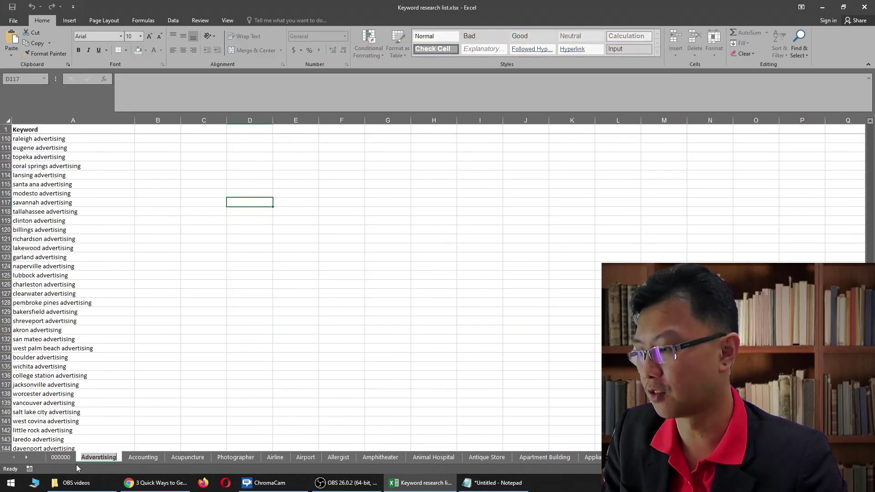
left_click(61, 457)
key("ctrl+v")
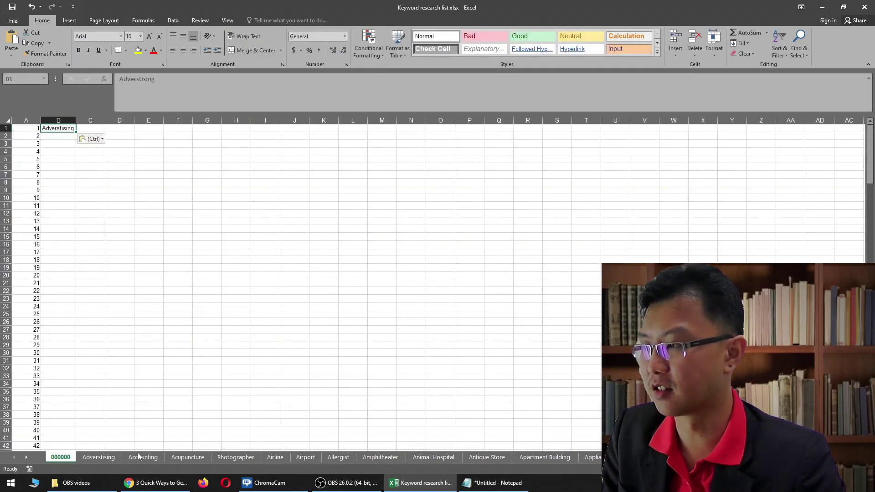
Step: Copy the name of the Accounting sheet into cell B2 of the 000000 sheet
left_click(140, 457)
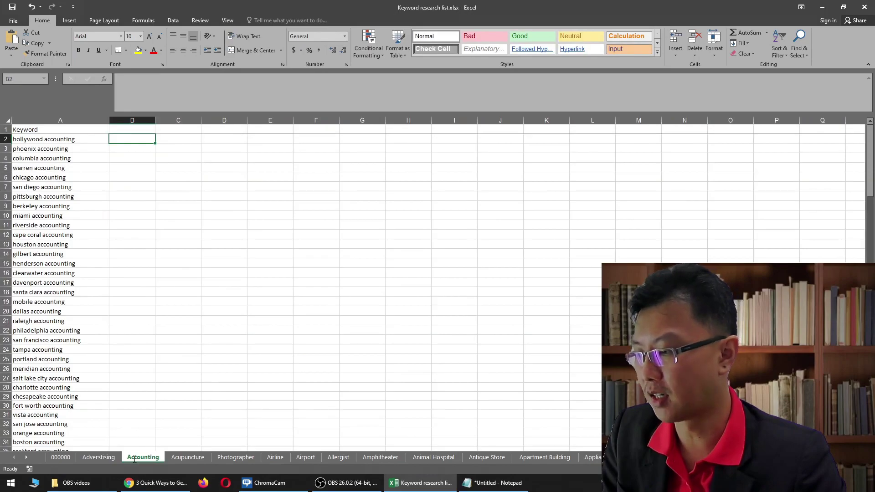
left_click(61, 457)
left_click(58, 137)
left_click(58, 130)
left_click(59, 135)
key("ctrl+v")
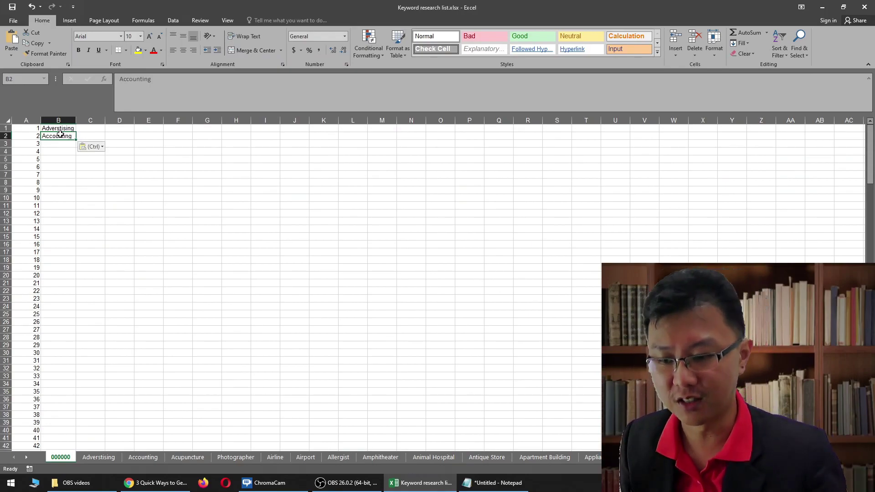
Step: View the full list of sheets, and undo the two sheet names pasted into B1 and B2
right_click(26, 458)
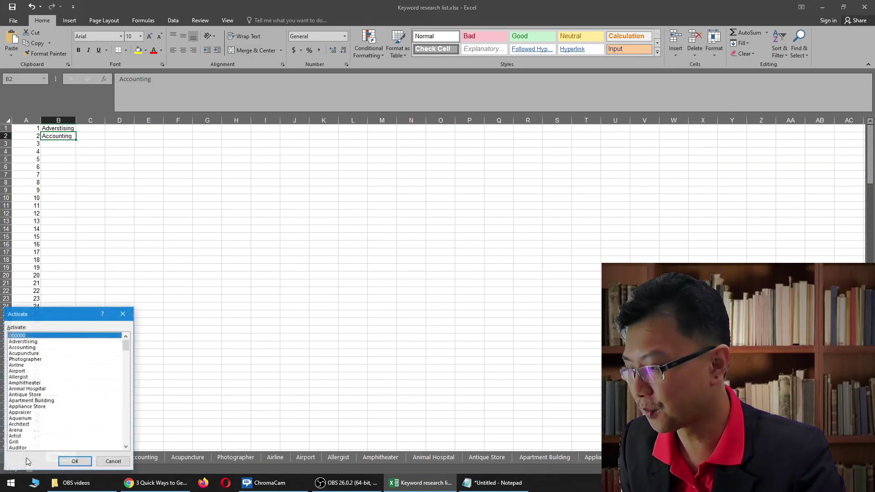
mouse_move(126, 350)
left_mouse_down()
mouse_move(125, 438)
mouse_move(126, 343)
left_mouse_up()
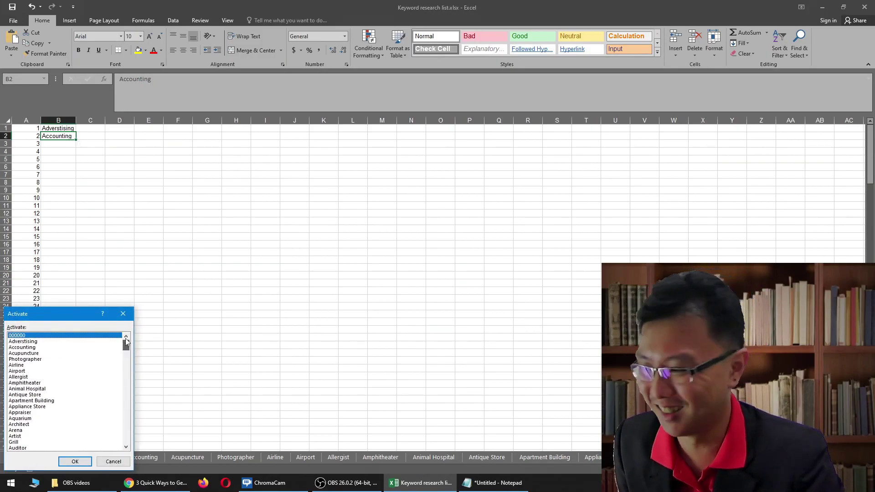
left_click(75, 461)
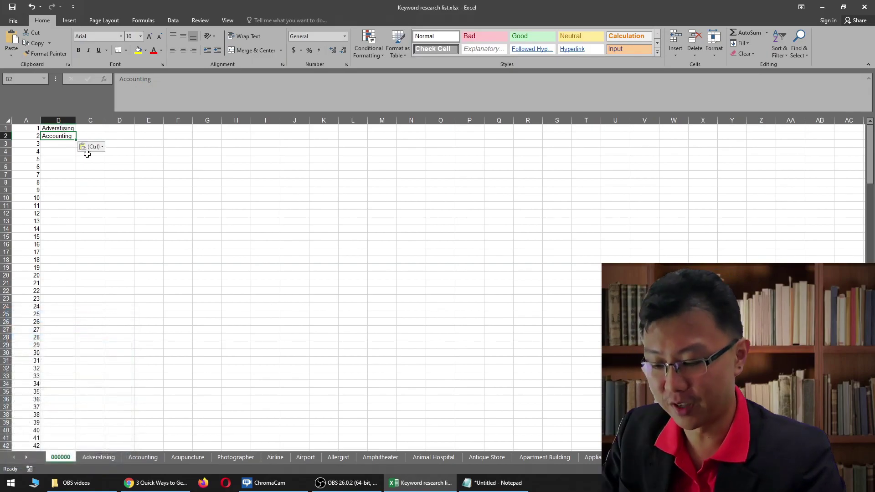
key("ctrl+z")
key("ctrl+z")
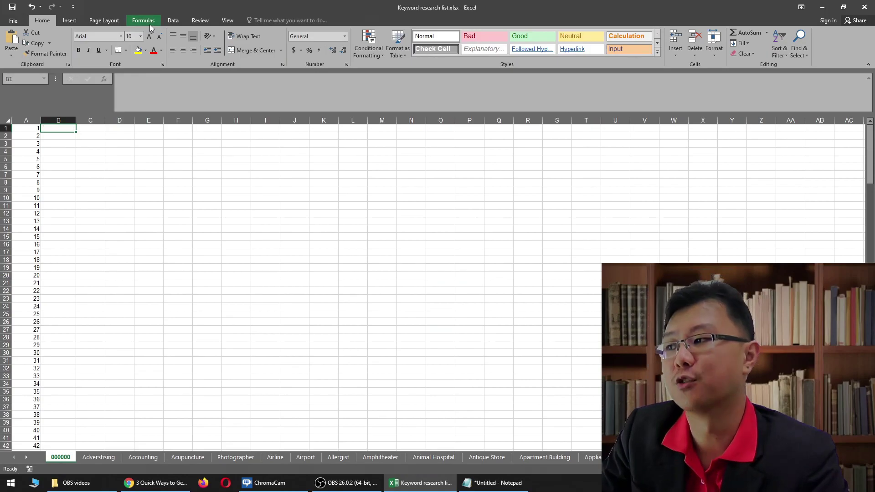
key("alt+Tab")
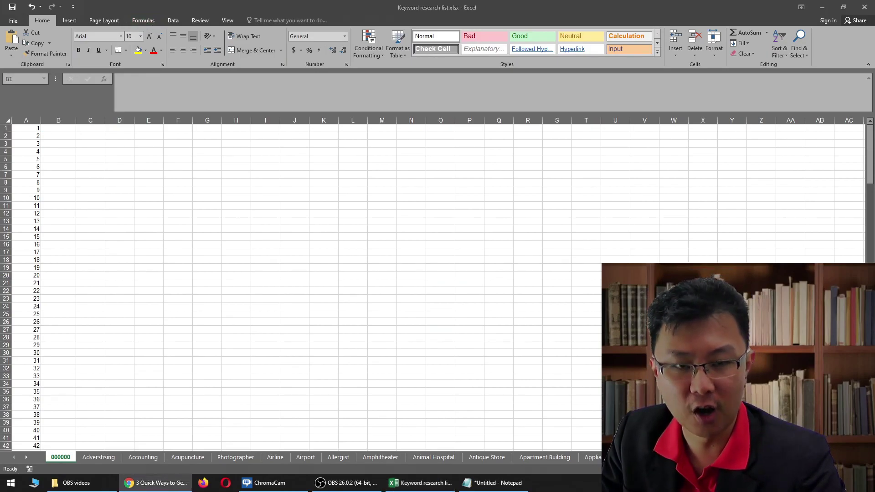
key("alt+Tab")
Step: Start a new workbook-scope defined name called jaylist in the Name Manager
left_click(150, 20)
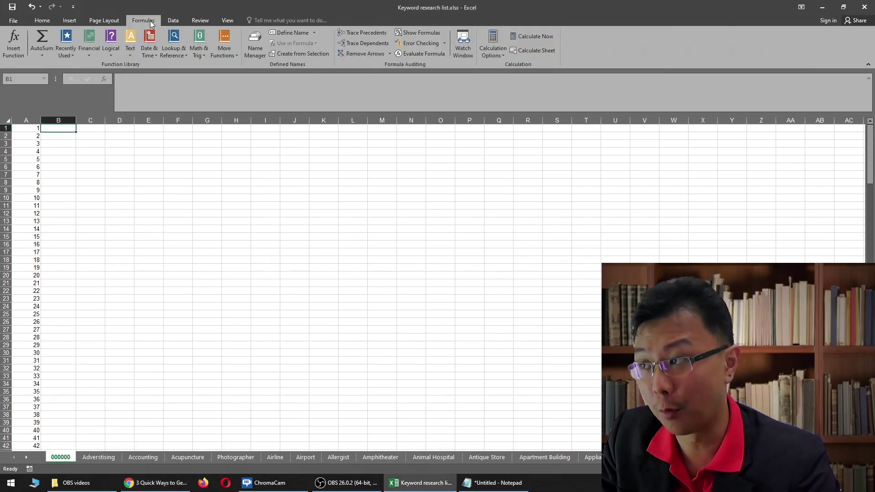
left_click(255, 42)
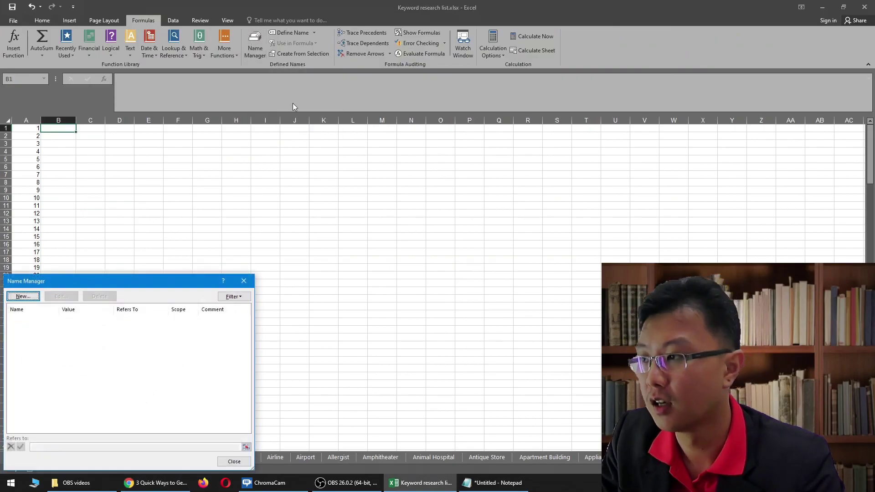
left_click_drag(164, 282, 363, 120)
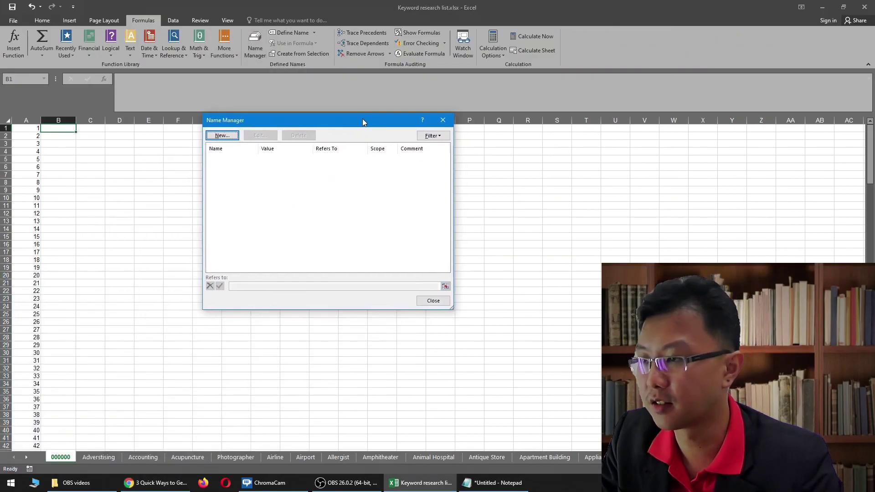
left_click(235, 137)
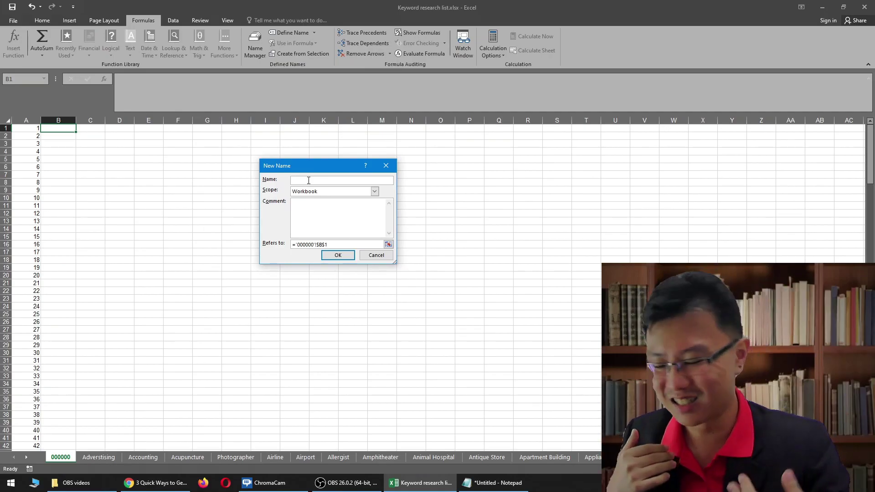
type("jaylist")
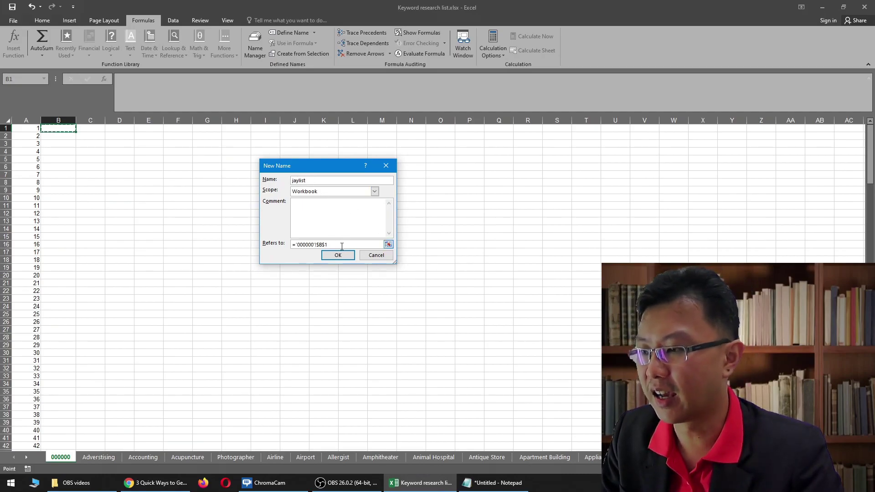
Step: Select the current Refers to reference of jaylist, and select the REPLACE formula in the Notepad note for copying
left_click_drag(343, 247, 286, 250)
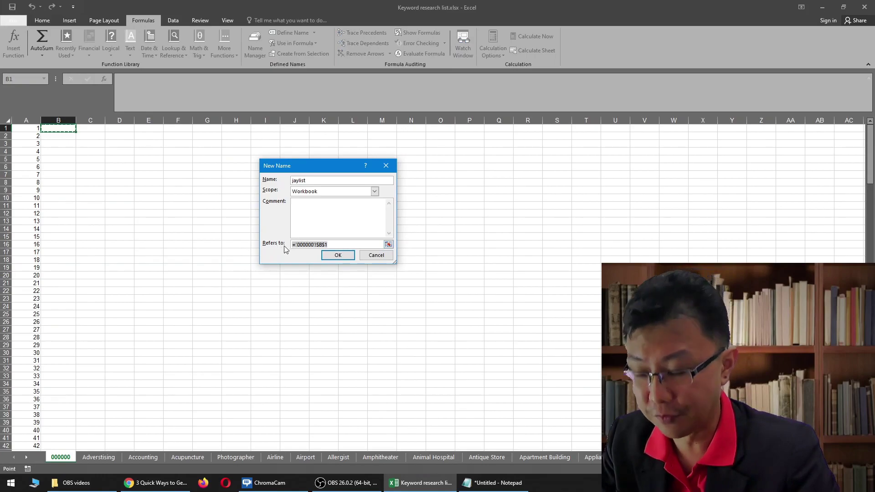
left_click(492, 484)
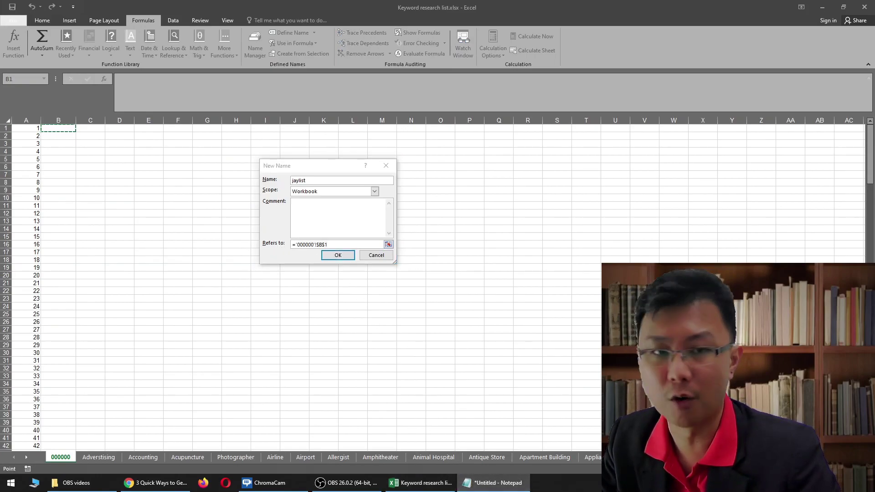
left_click_drag(0, 69, 437, 309)
left_click_drag(593, 331, 172, 335)
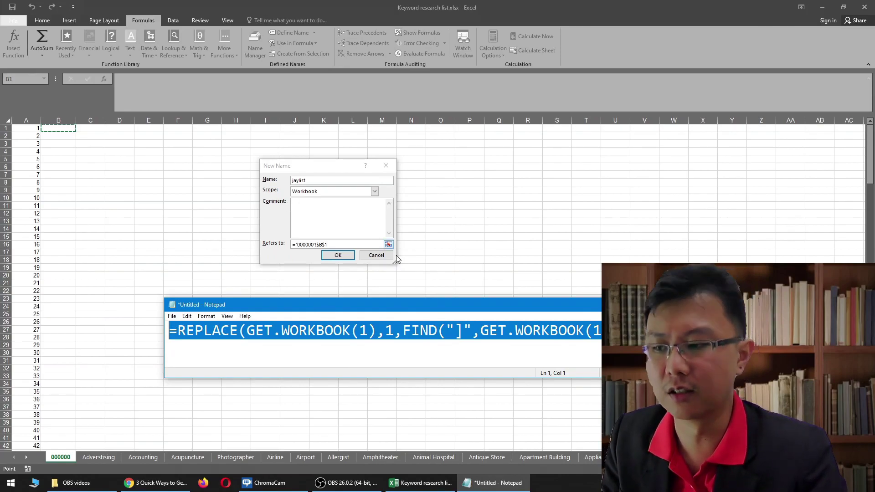
left_click_drag(435, 304, 420, 303)
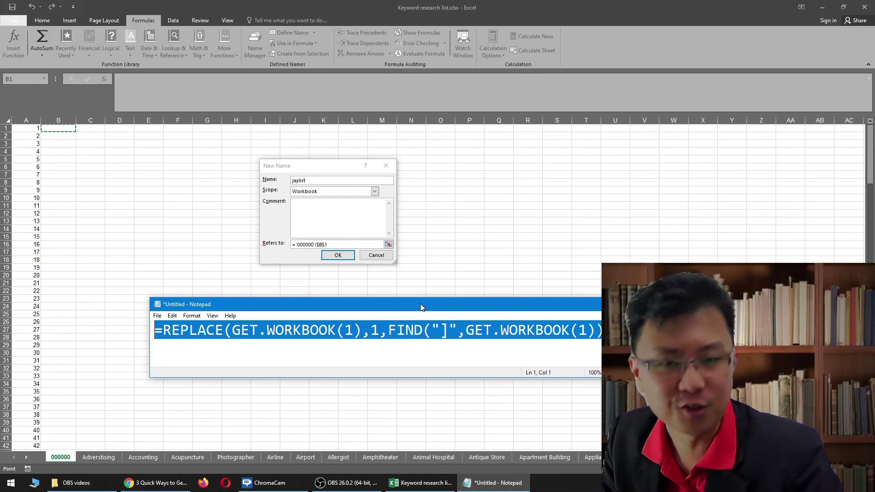
Step: Set jaylist to refer to =REPLACE(GET.WORKBOOK(1),1,FIND("]",GET.WORKBOOK(1)),"") and save the defined name
left_click(340, 244)
type("=REPLACE(GET.WORKBOOK(1),1,FIND(\"]\",GET.WORKBOOK(1)),\"\")")
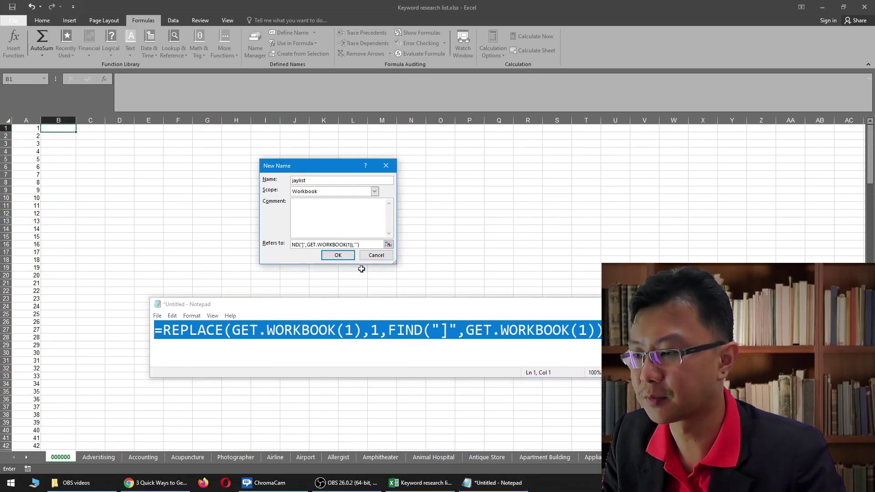
left_click(661, 304)
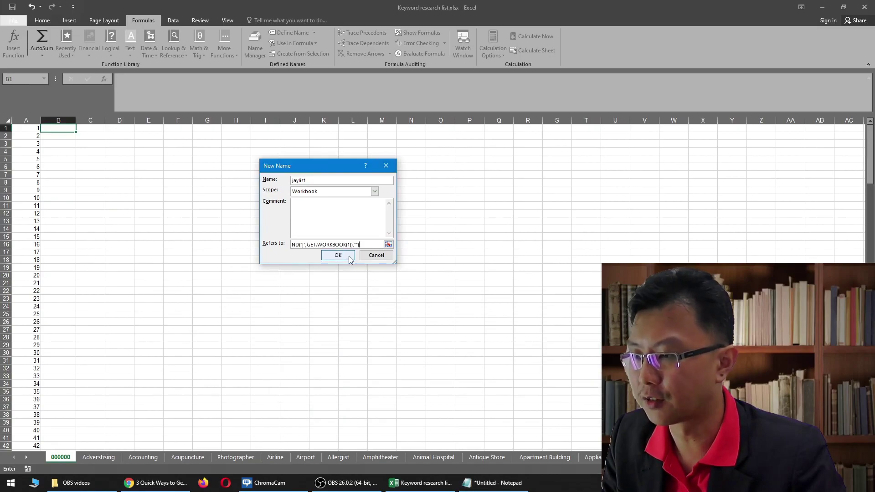
left_click(350, 257)
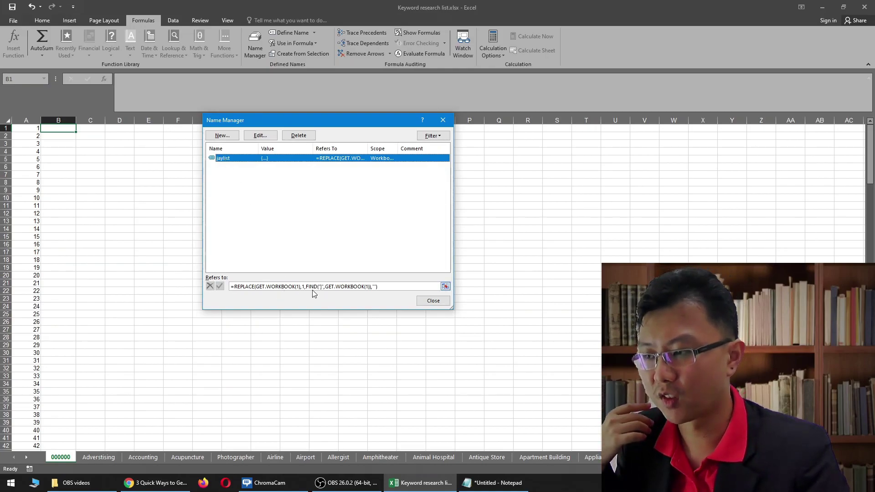
left_click(437, 300)
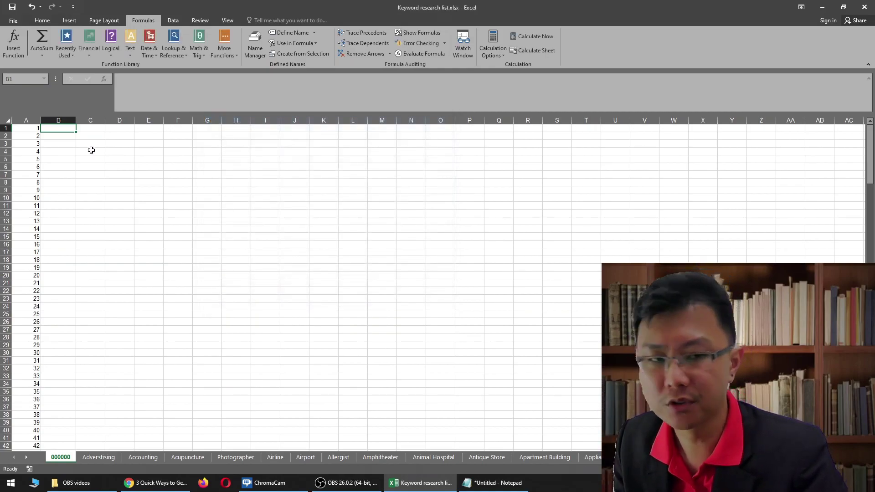
scroll(300, 282, "down", 2)
key("alt+Tab")
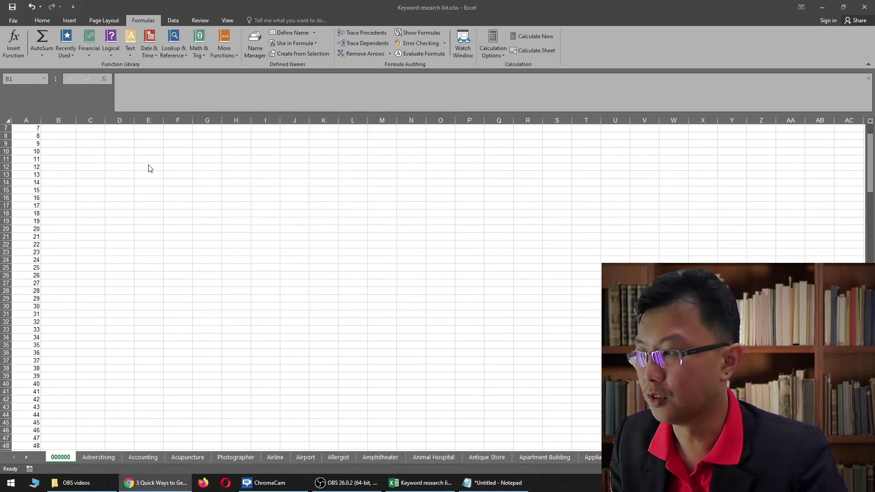
key("alt+Tab")
scroll(65, 136, "up", 2)
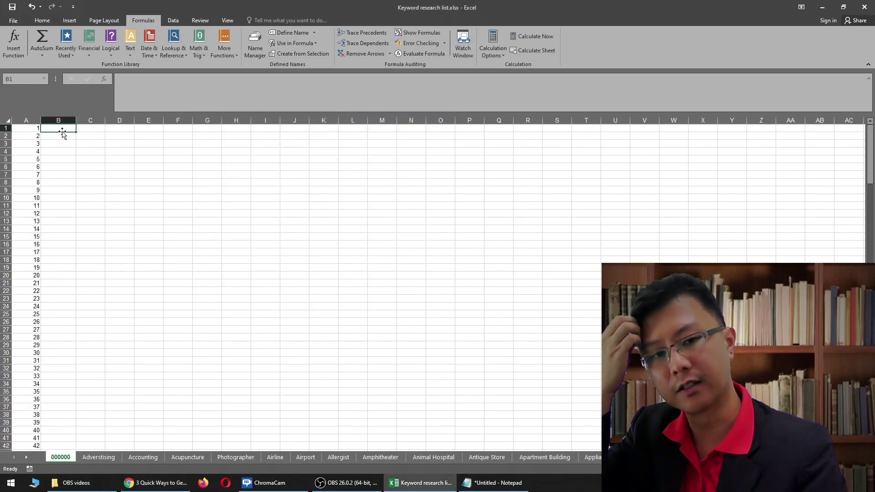
Step: Begin a formula in B1, and switch to Notepad to write =index(jaylist,A1) below the REPLACE formula
type("=")
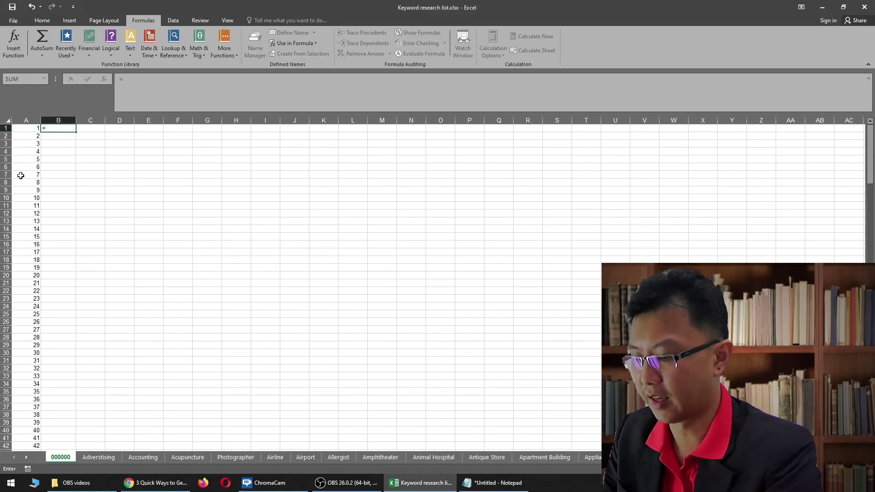
left_click(496, 483)
left_click_drag(636, 298, 637, 167)
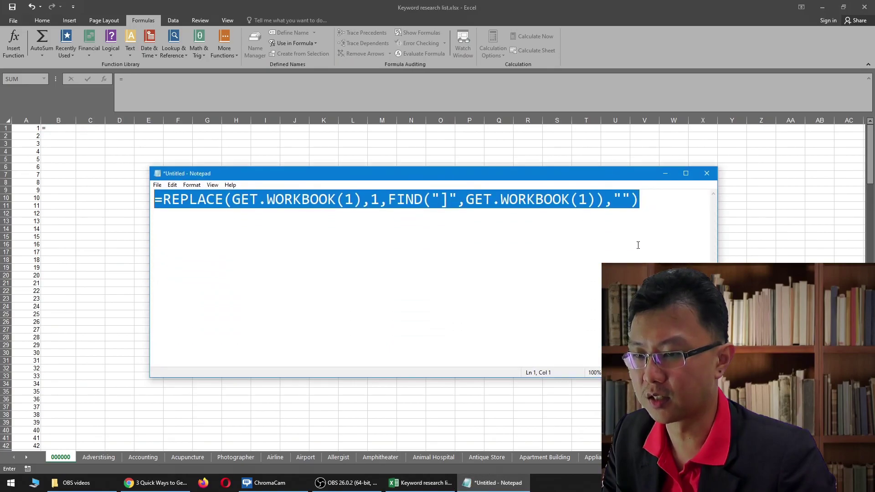
left_click(640, 244)
type("=index")
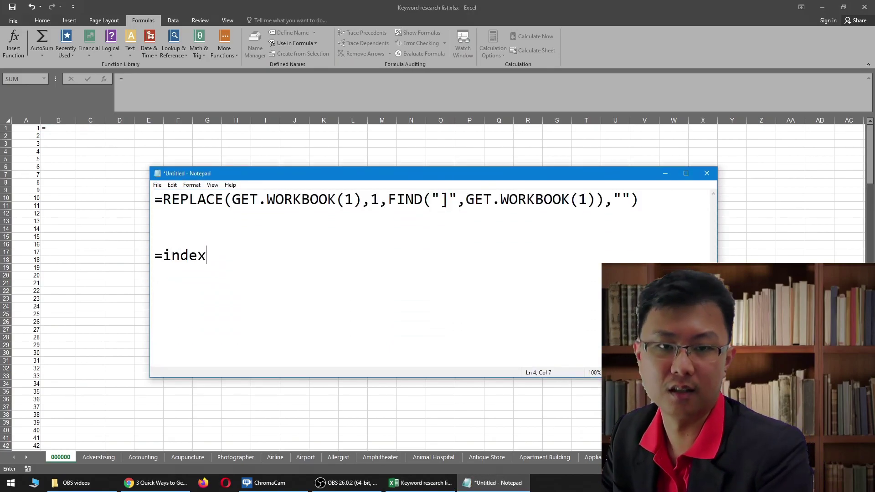
type("(")
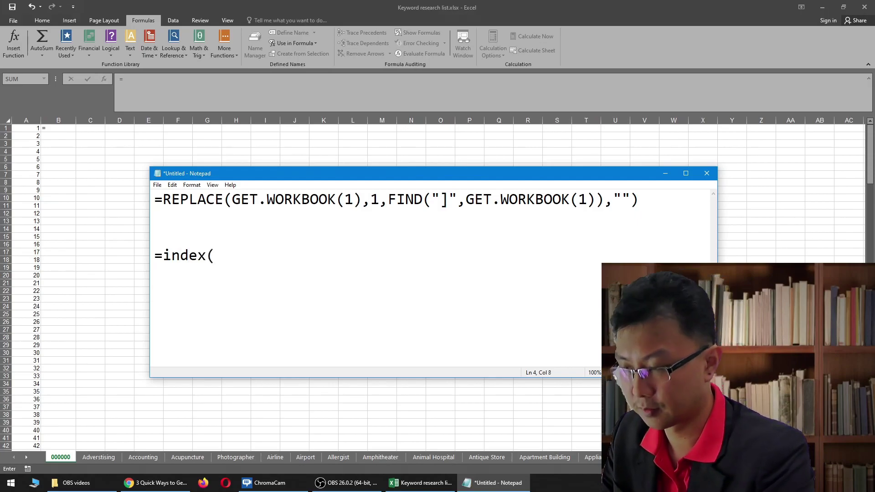
type("jaylist,A1")
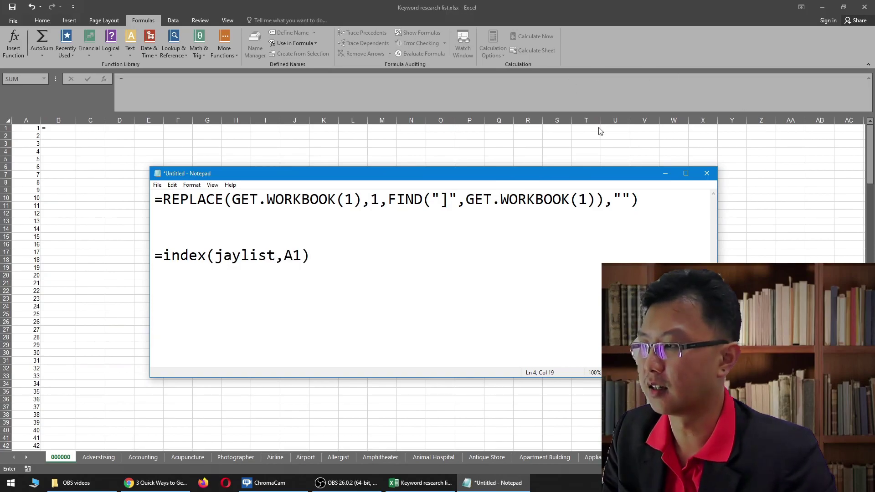
Step: Copy the formula =index(jaylist,A1) from Notepad into cell B1 of the 000000 sheet in Excel
left_click_drag(298, 283, 153, 273)
key("ctrl+c")
left_click(61, 128)
key("ctrl+v")
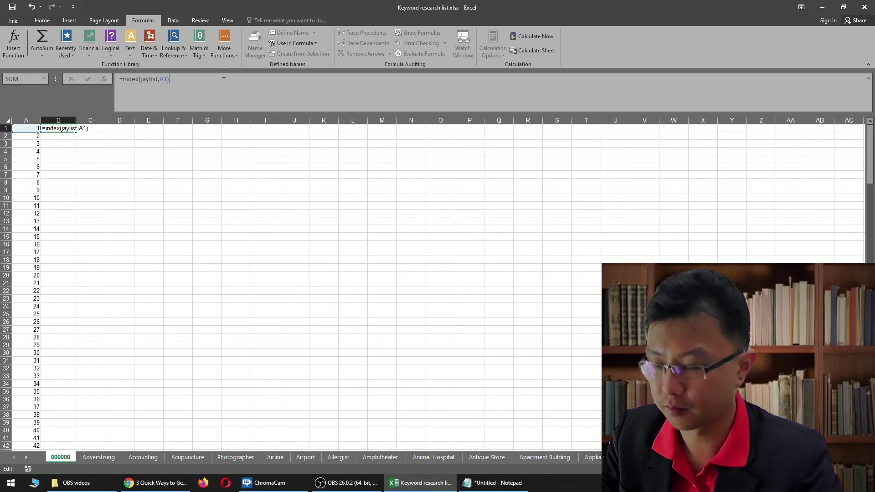
key("Return")
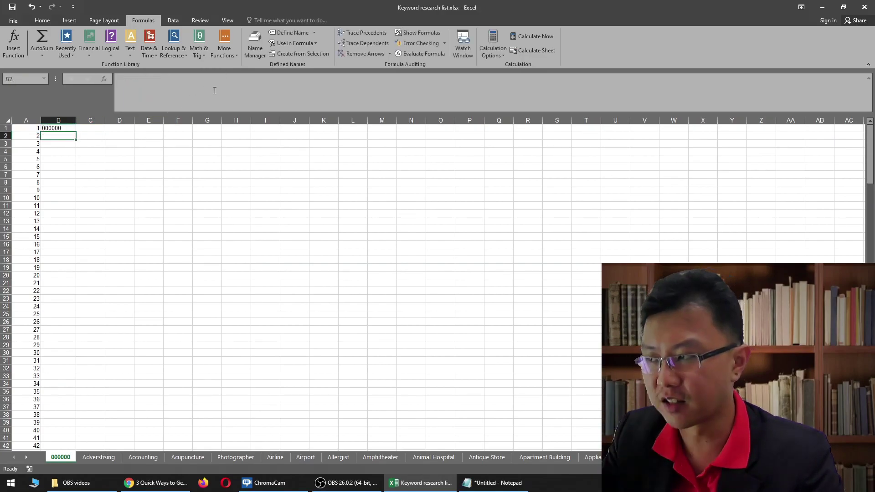
Step: Fill the B1 index formula down column B to row 212
left_click(63, 128)
left_click_drag(75, 132, 76, 387)
scroll(105, 353, "up", 1)
left_click(101, 353)
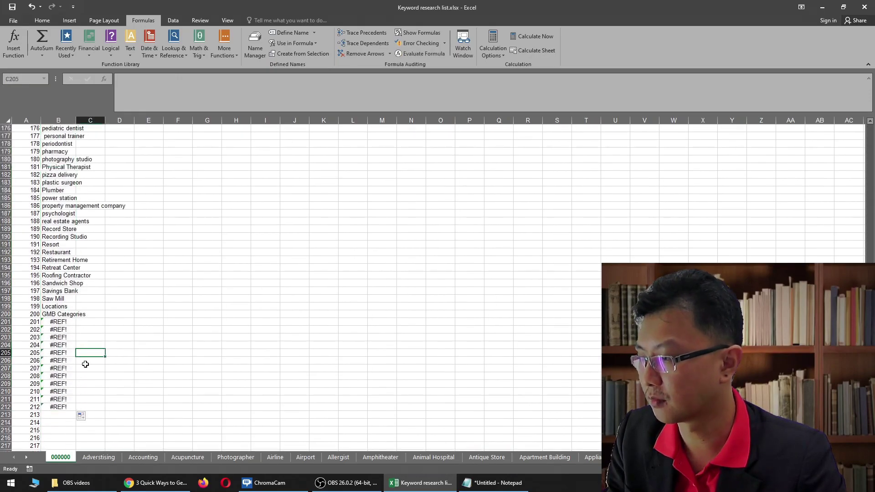
Step: Check the end of the full sheet list, and clear the contents of surplus rows 201 to 225
right_click(26, 453)
left_click_drag(127, 344, 121, 450)
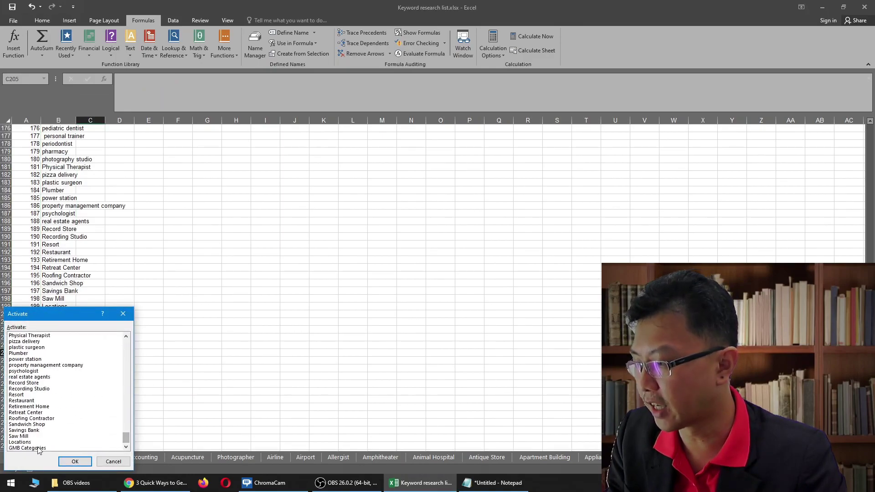
left_click(113, 462)
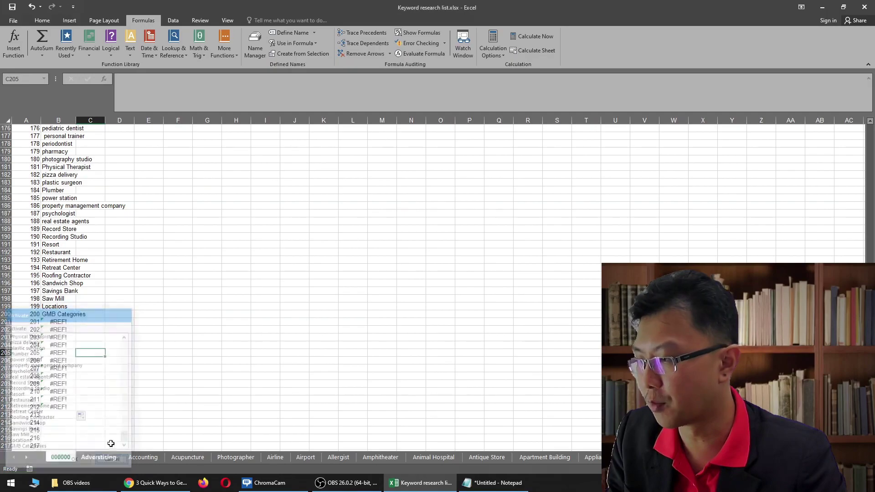
left_click(6, 321)
scroll(71, 396, "down", 5)
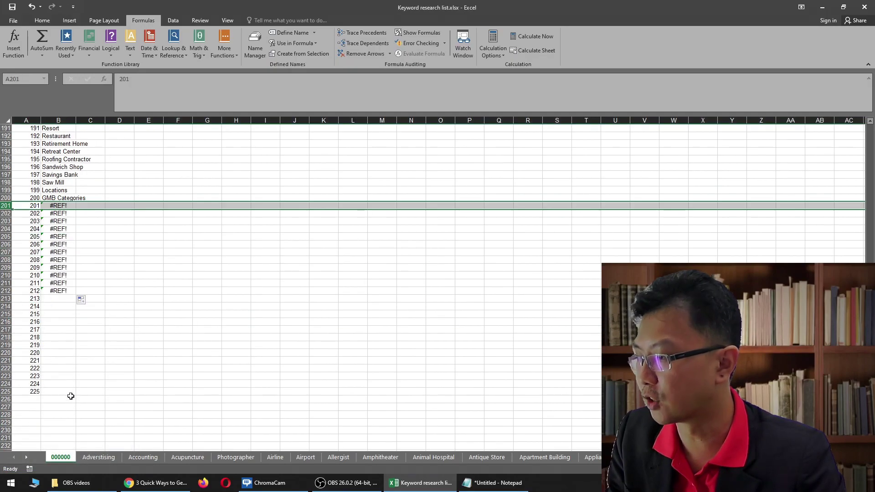
left_click(5, 392, "shift")
key("Delete")
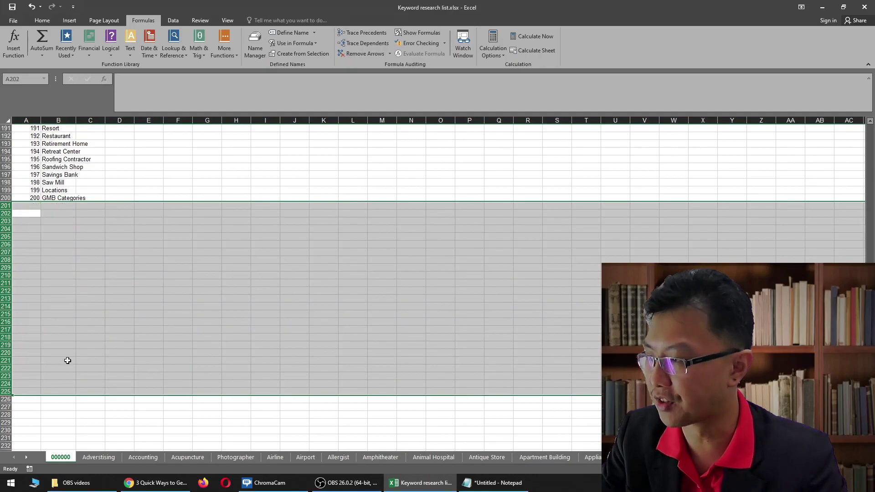
Step: Autofit column B to the width of its longest sheet name
scroll(65, 365, "up", 12)
scroll(294, 165, "up", 20)
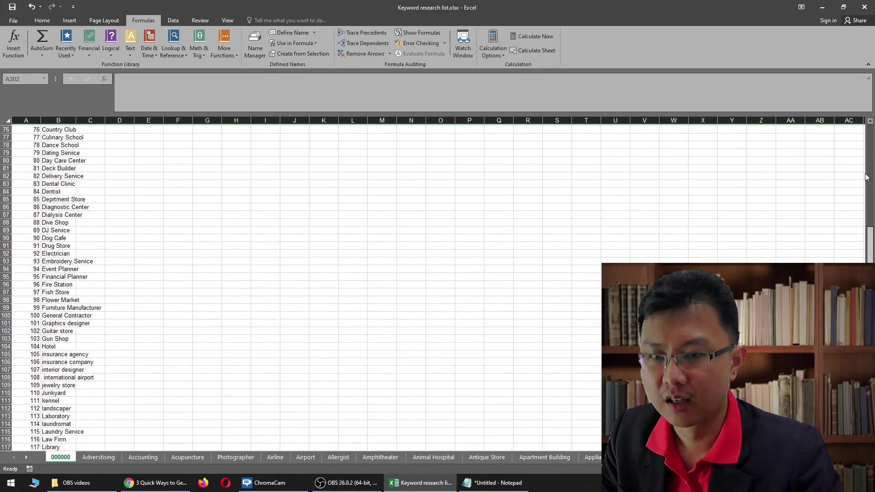
double_click(77, 120)
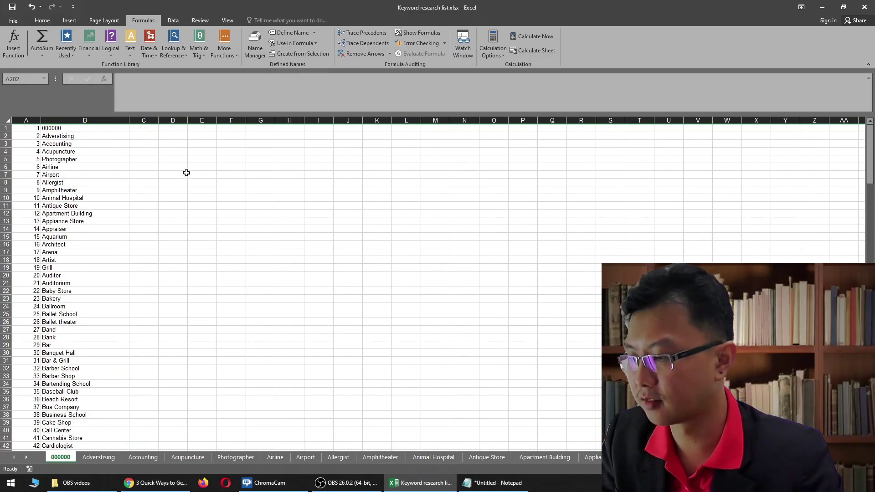
Step: Clear all contents of columns A and B on the 000000 sheet
left_click_drag(35, 120, 69, 121)
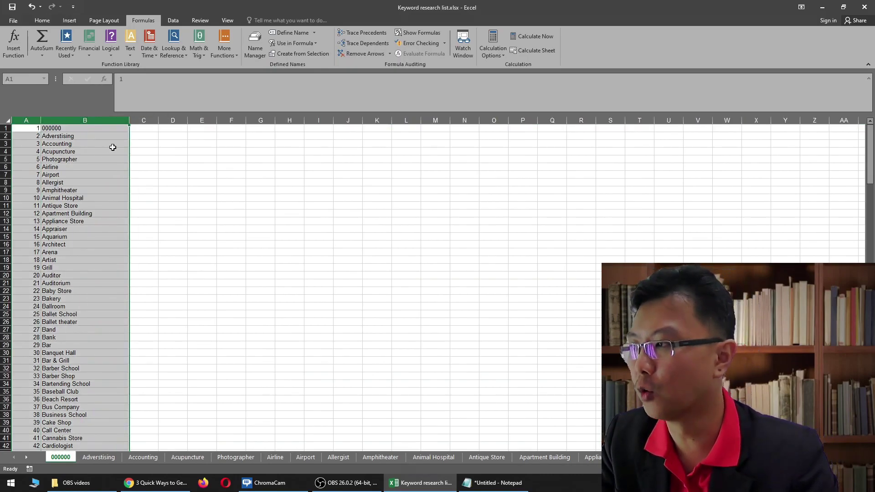
key("Delete")
left_click(85, 143)
left_click(26, 128)
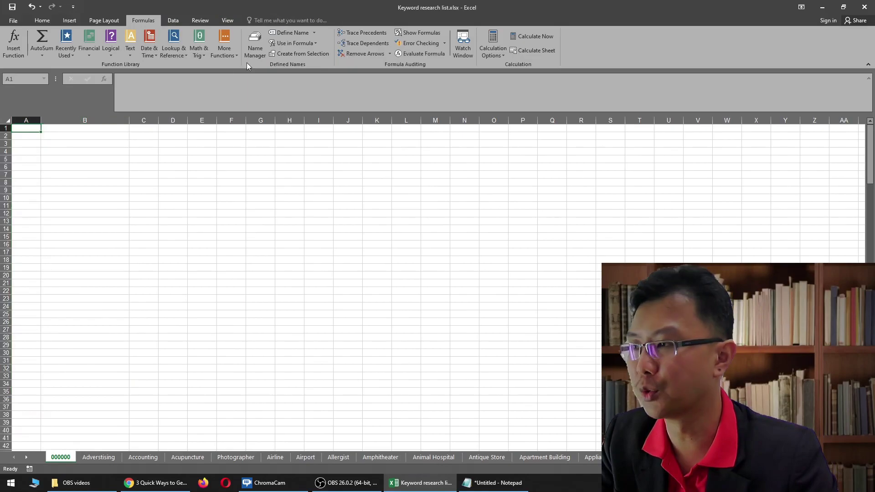
Step: Delete the defined name jaylist from the workbook
left_click(255, 43)
left_click(99, 296)
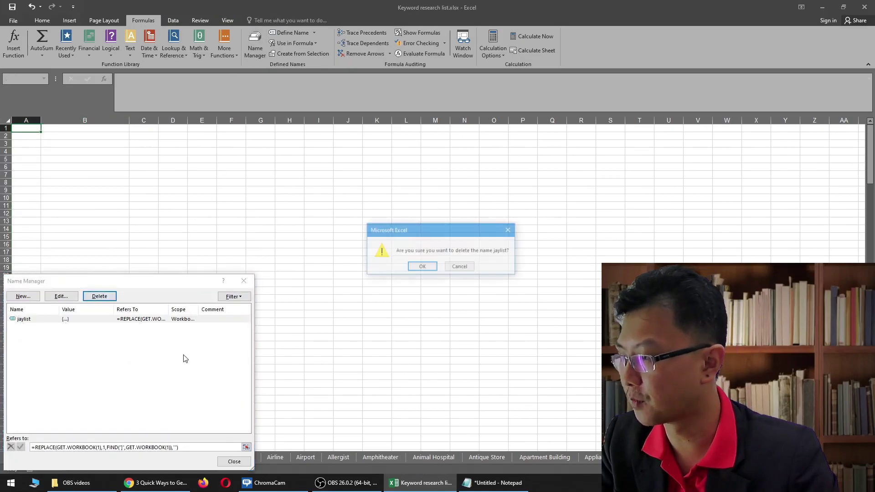
left_click(436, 271)
left_click(234, 461)
left_click(122, 165)
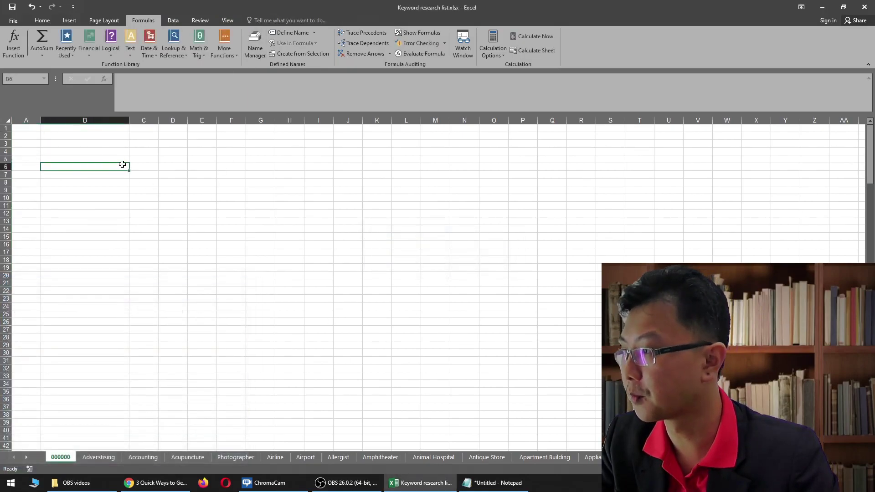
Step: Enter 1 in A1 and fill column A down to row 208 as a consecutive number series
left_click(26, 130)
type("1")
key("Return")
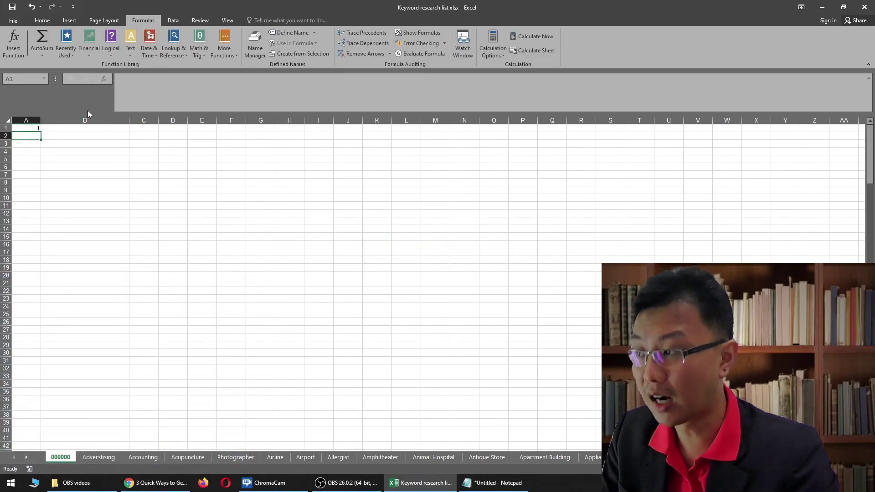
left_click(31, 128)
left_click_drag(40, 132, 41, 371)
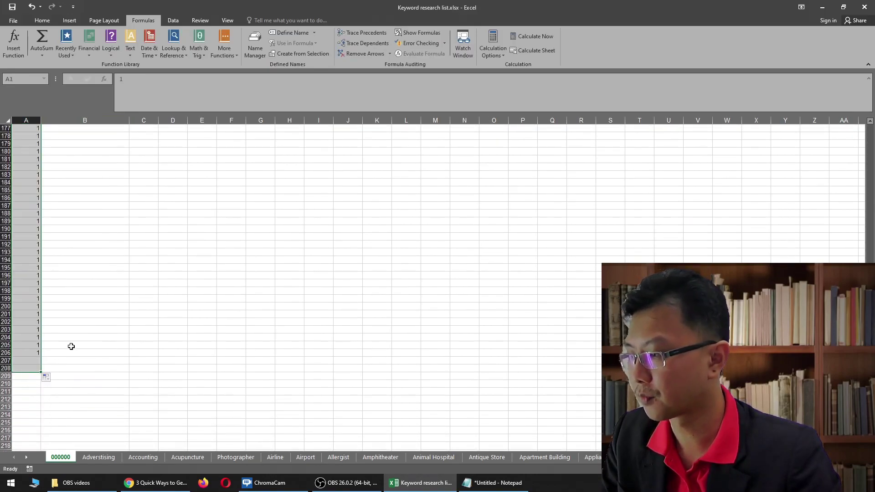
left_click(46, 377)
left_click(87, 399)
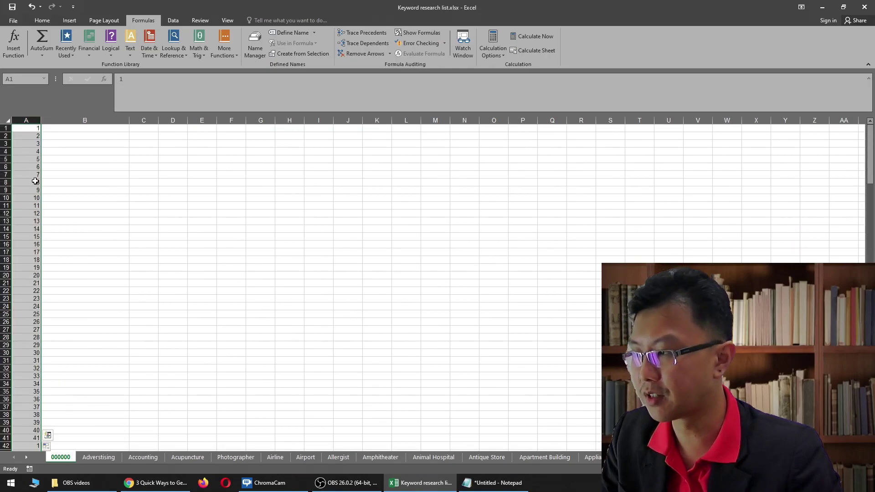
Step: Start a new defined name called jaylist with Workbook scope in the Name Manager
left_click(111, 129)
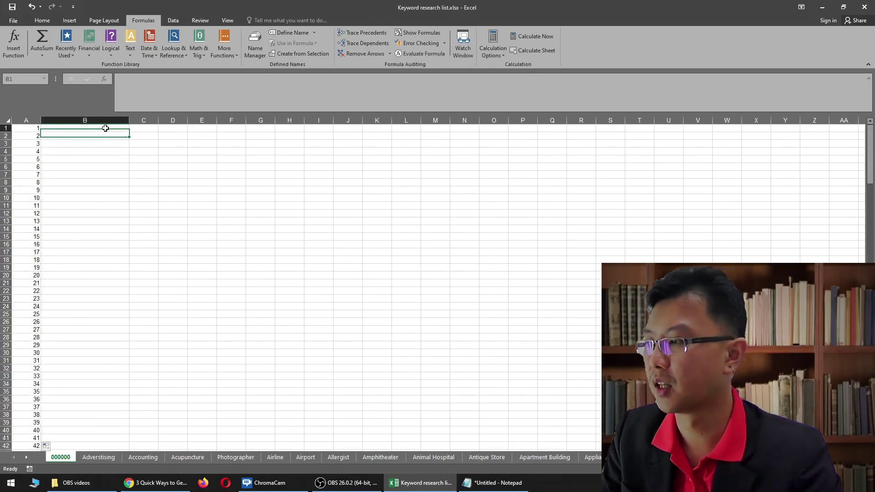
left_click(254, 46)
left_click_drag(154, 269, 240, 165)
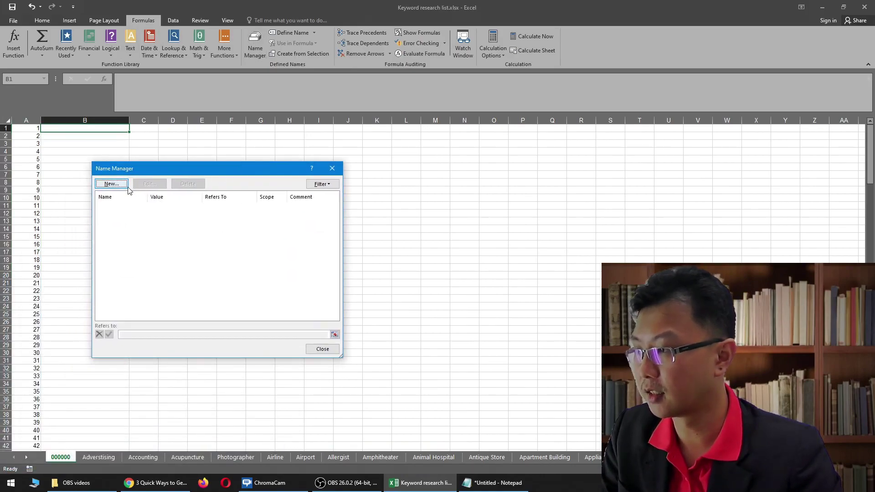
left_click(114, 185)
type("jay")
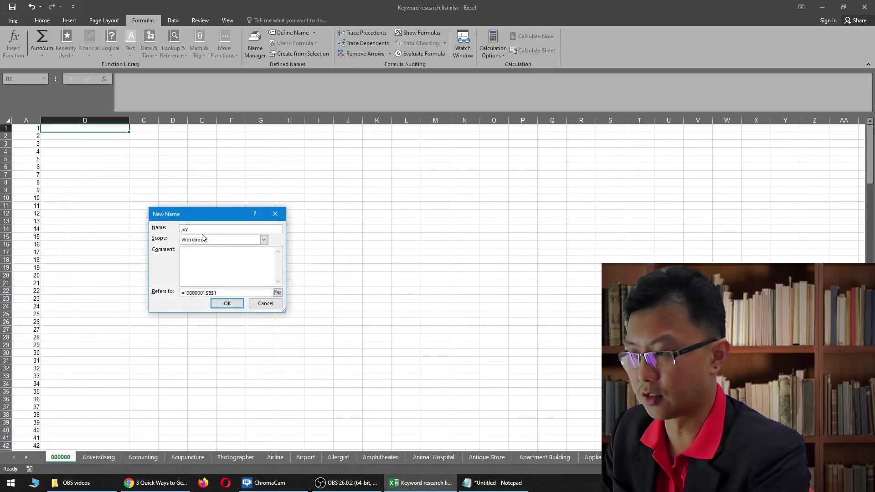
type("list")
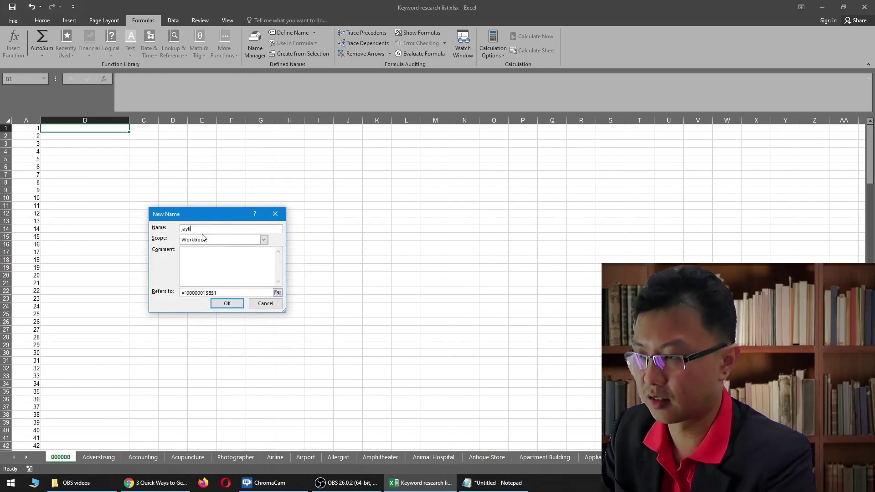
Step: Switch to the untitled Notepad file and copy the whole REPLACE(GET.WORKBOOK(1)) formula on its first line
left_click(483, 482)
left_click(641, 199)
left_click_drag(641, 199, 114, 196)
key("alt")
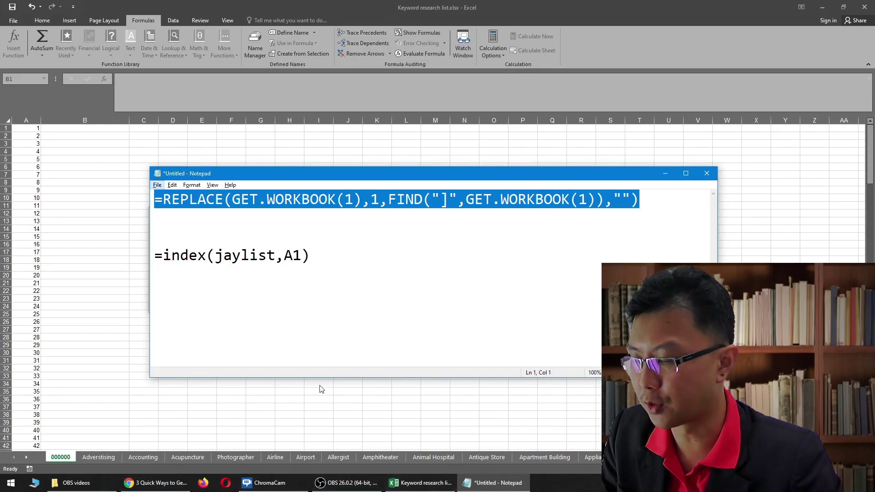
Step: Make jaylist refer to =REPLACE(GET.WORKBOOK(1),1,FIND("]",GET.WORKBOOK(1)),"") back in Excel, save the name and close the Name Manager
left_click(666, 173)
left_click_drag(221, 293, 177, 293)
key("ctrl+v")
left_click(227, 303)
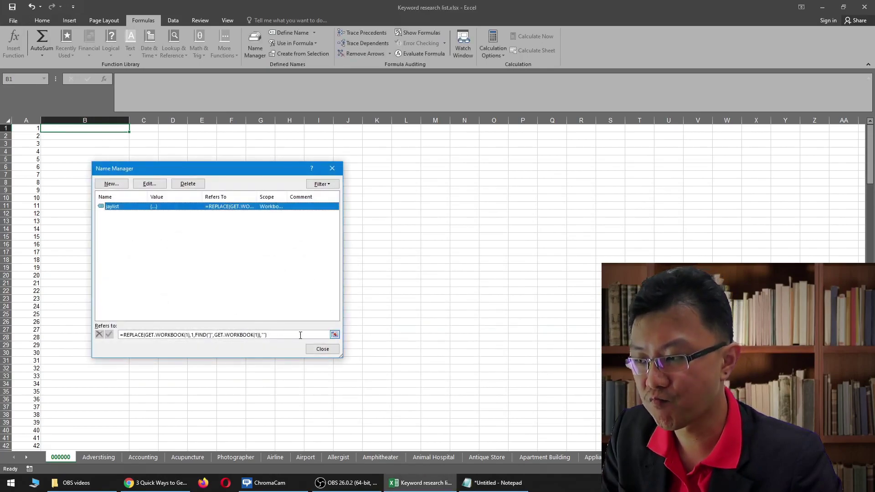
left_click(321, 349)
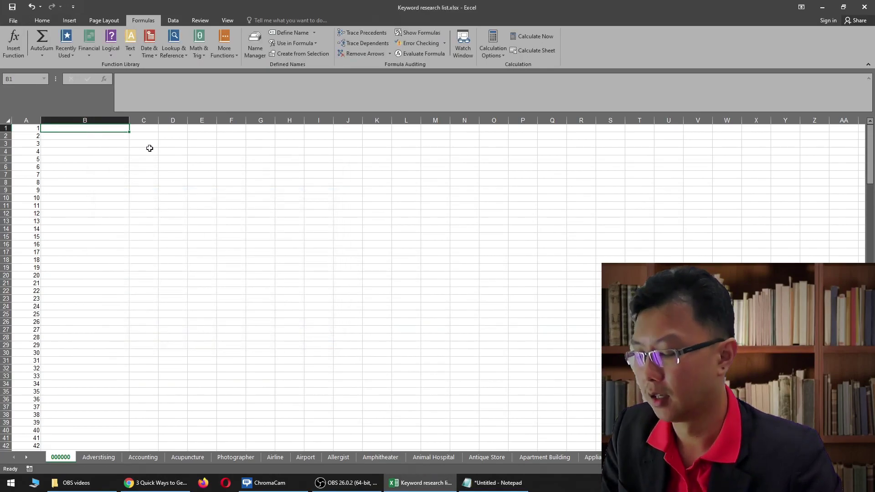
Step: Enter =INDEX(jaylist,A1) in B1 and fill the formula down column B to row 204
type("=i")
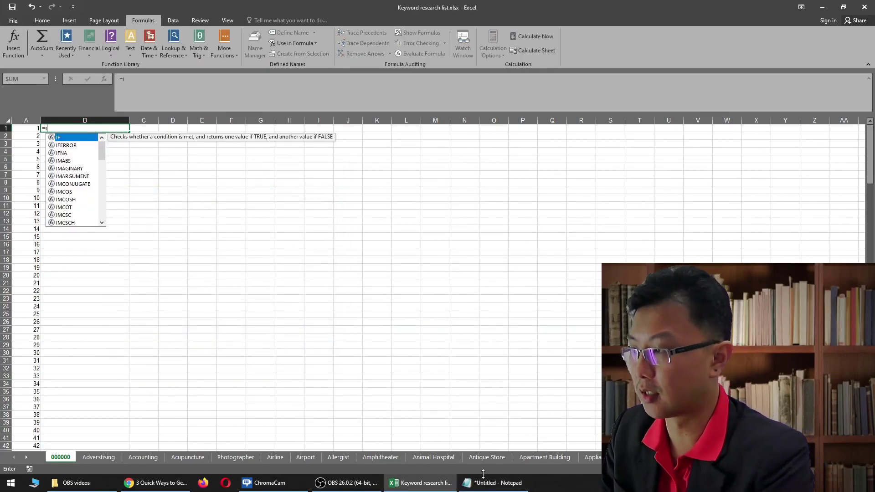
type("ndex")
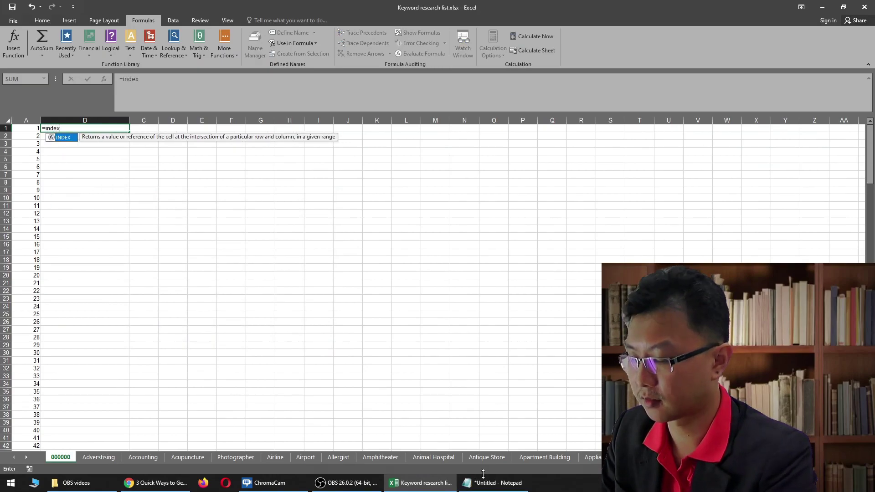
type("(jay")
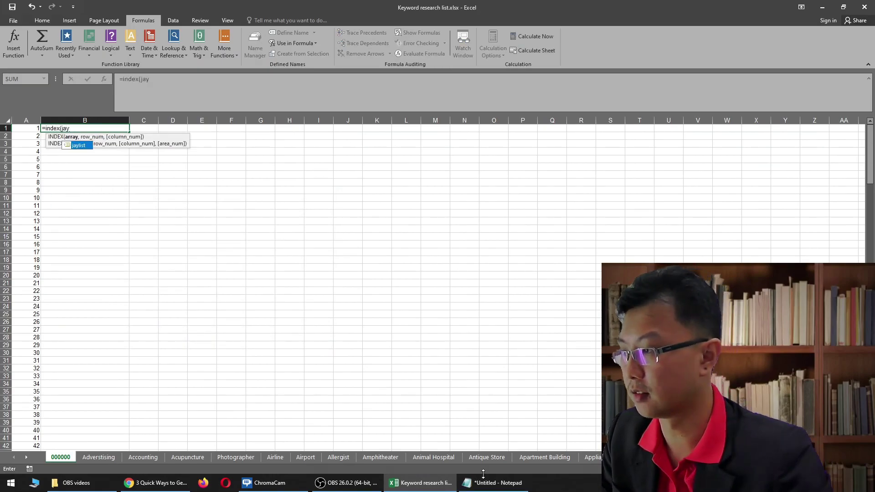
double_click(74, 146)
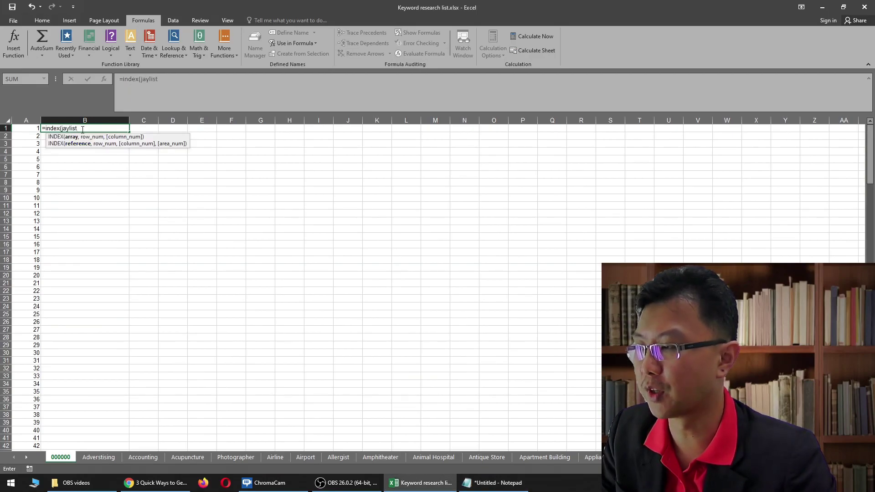
type(",a1")
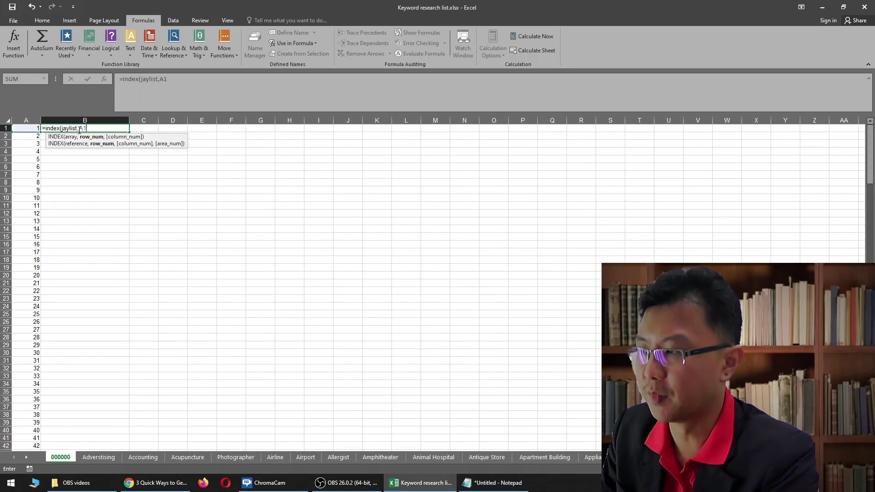
key("Return")
left_click(78, 129)
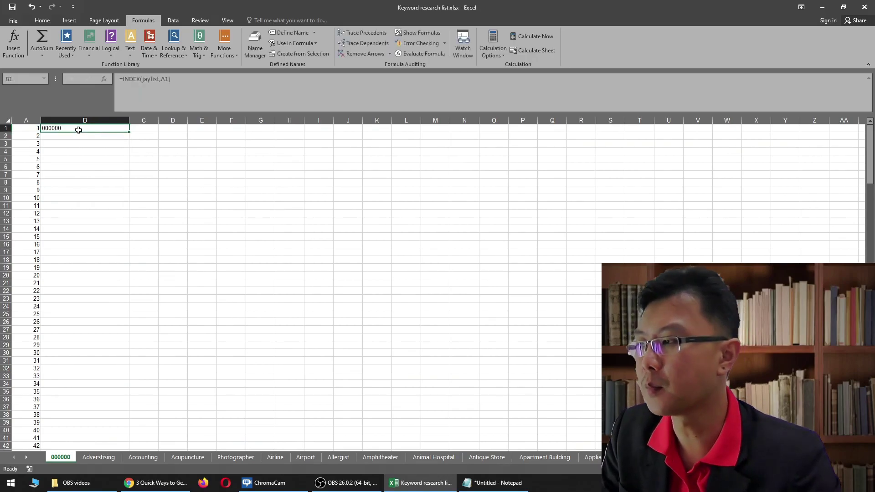
left_click_drag(128, 133, 134, 424)
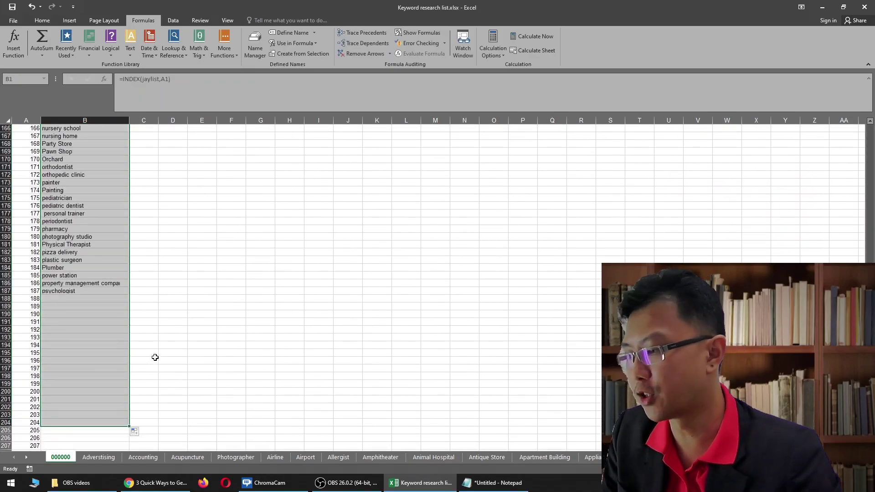